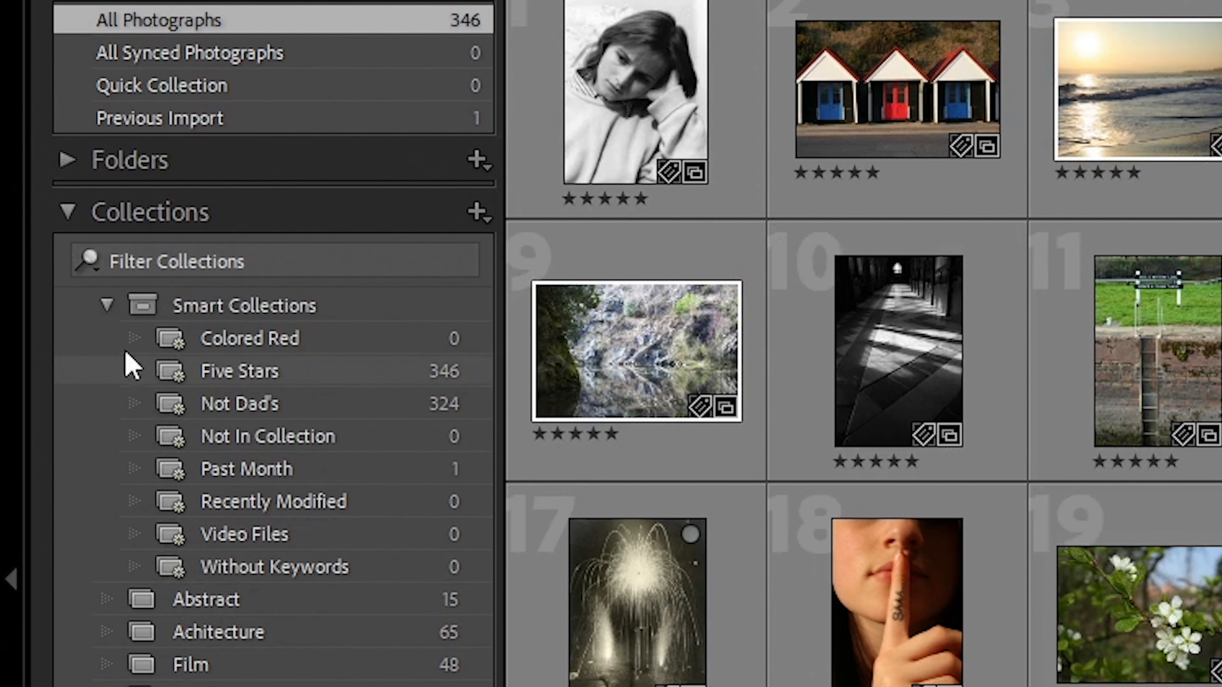
Collapse the smart collections and view the photos in the Achitecture collection, All Photographs and Previous Import
left_click(107, 306)
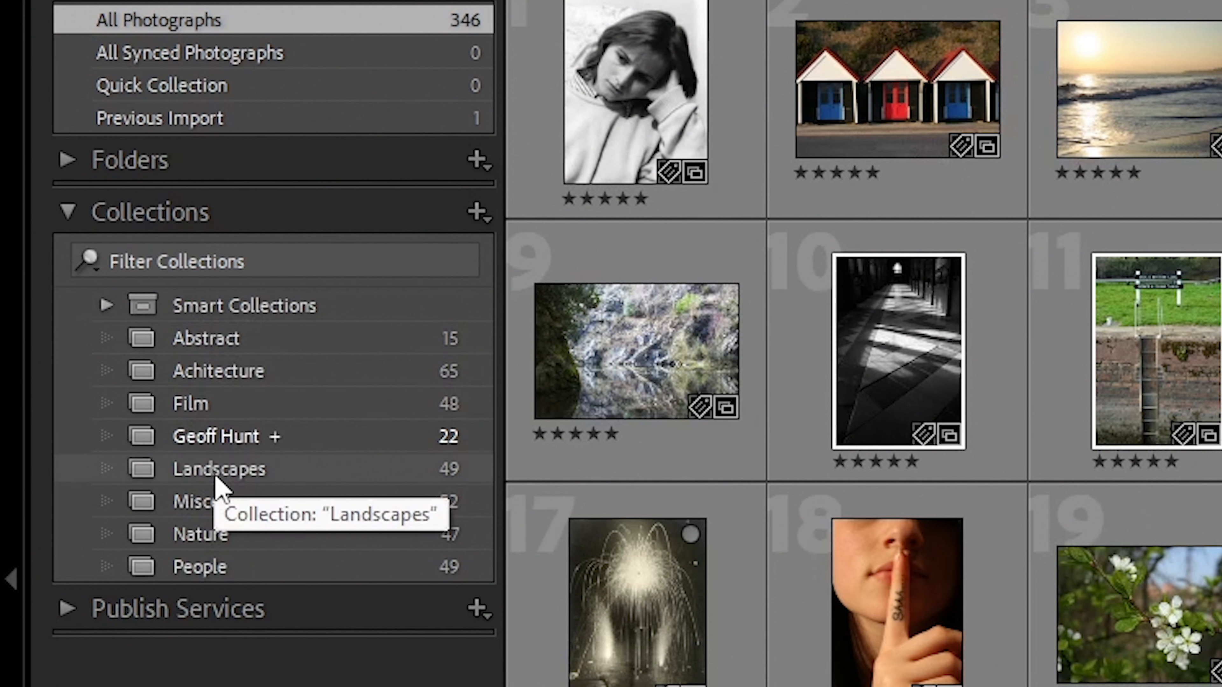
left_click(223, 370)
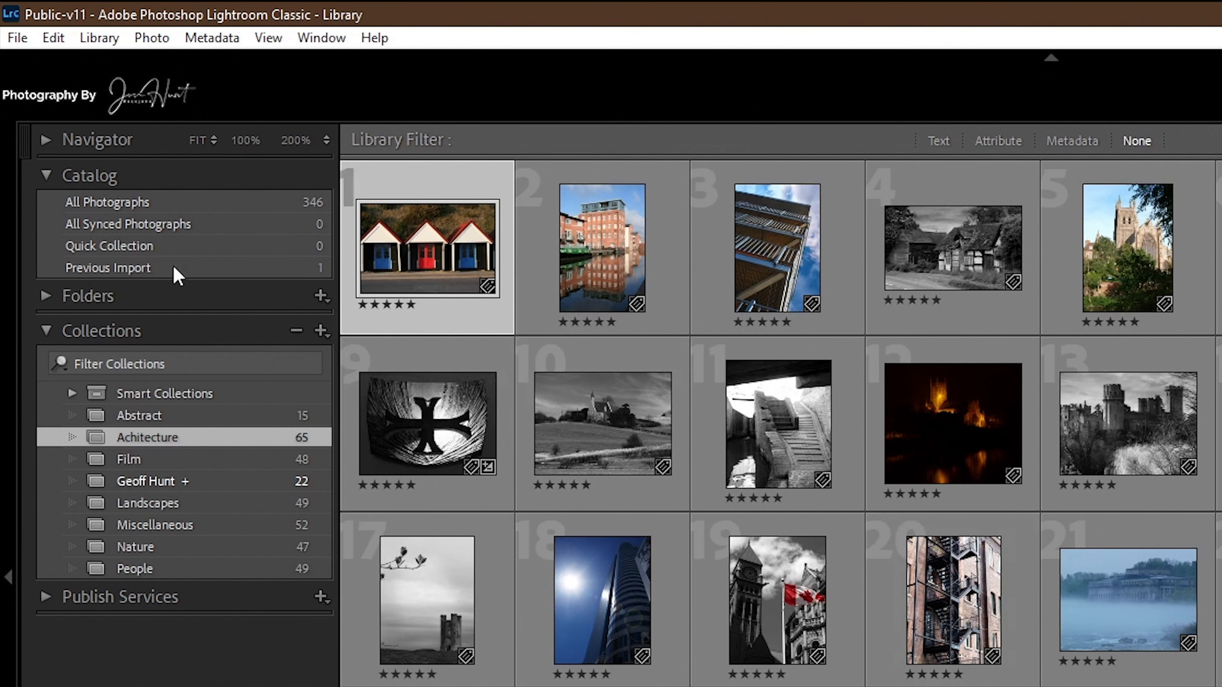
left_click(112, 205)
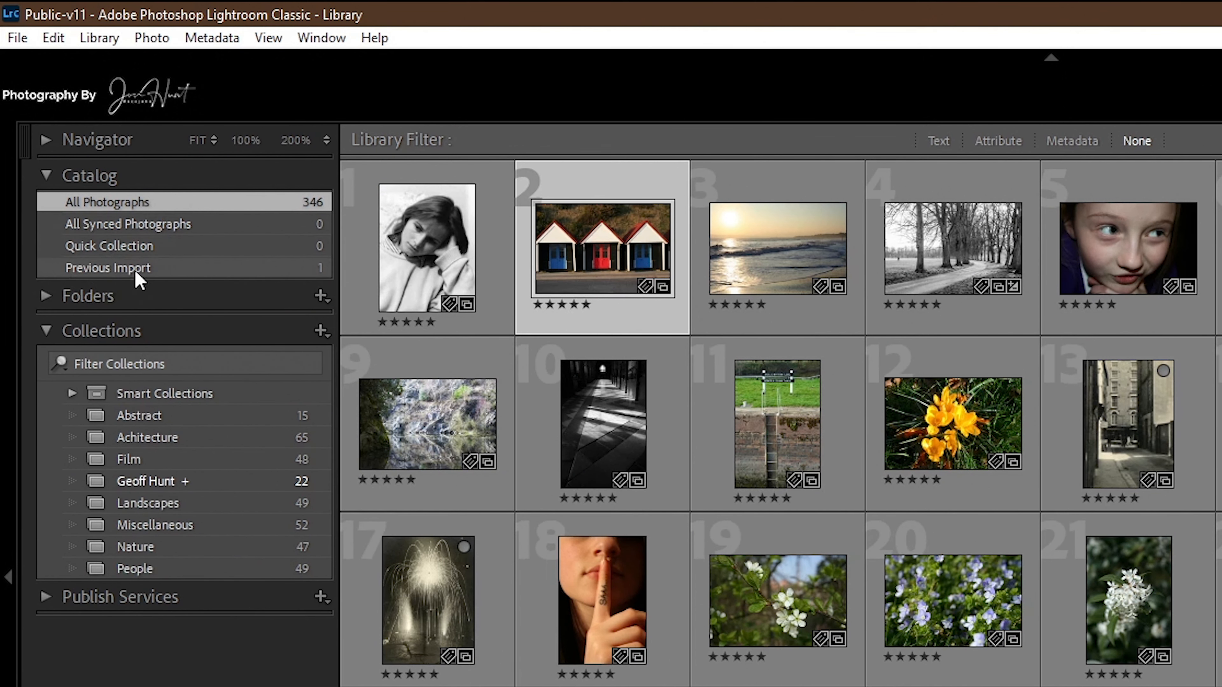
left_click(121, 271)
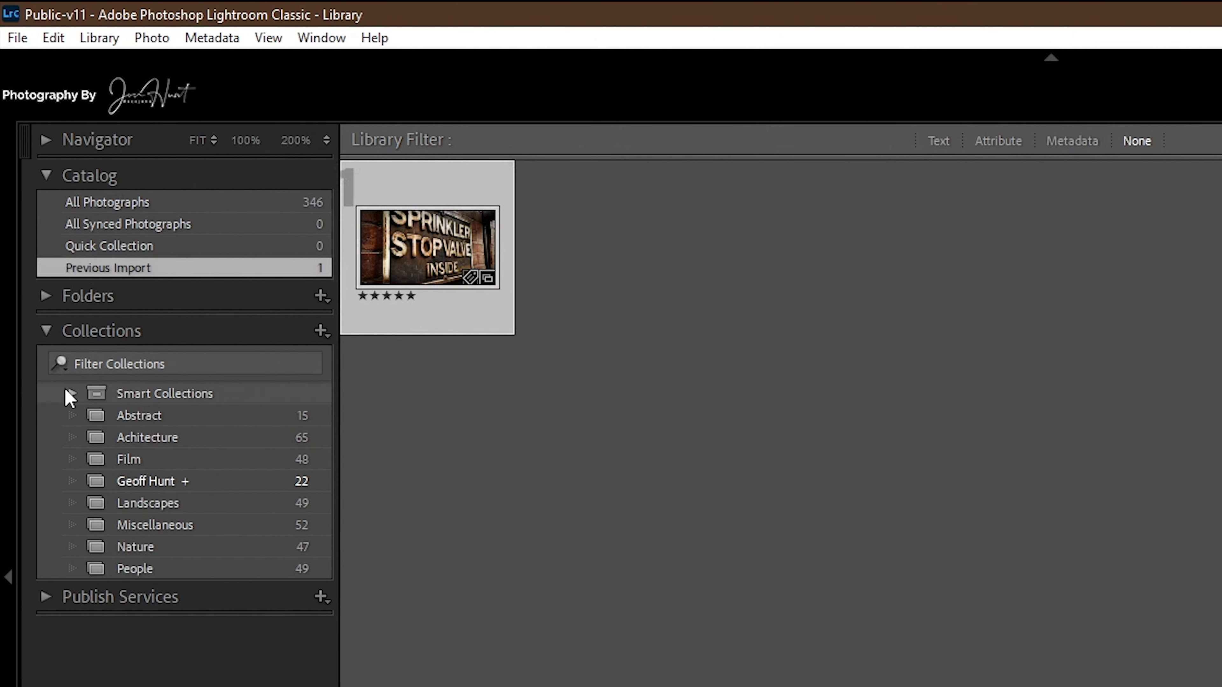
Expand the Smart Collections set to review its collections and collapse it again
left_click(70, 393)
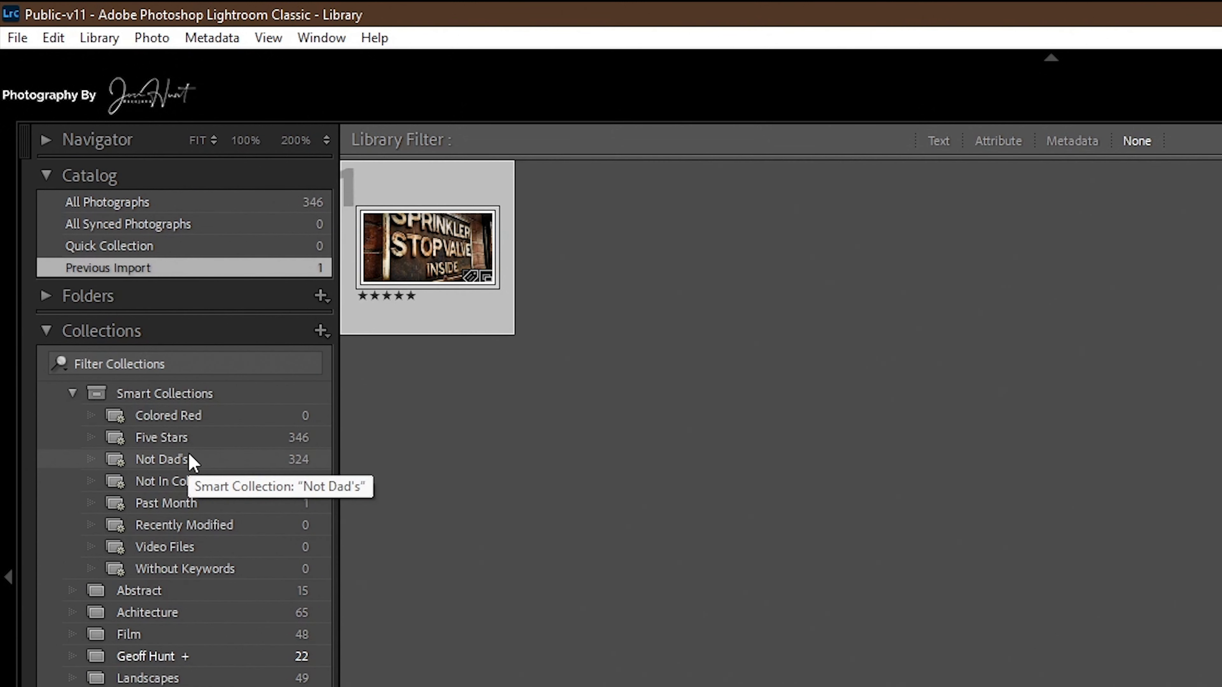
left_click(67, 393)
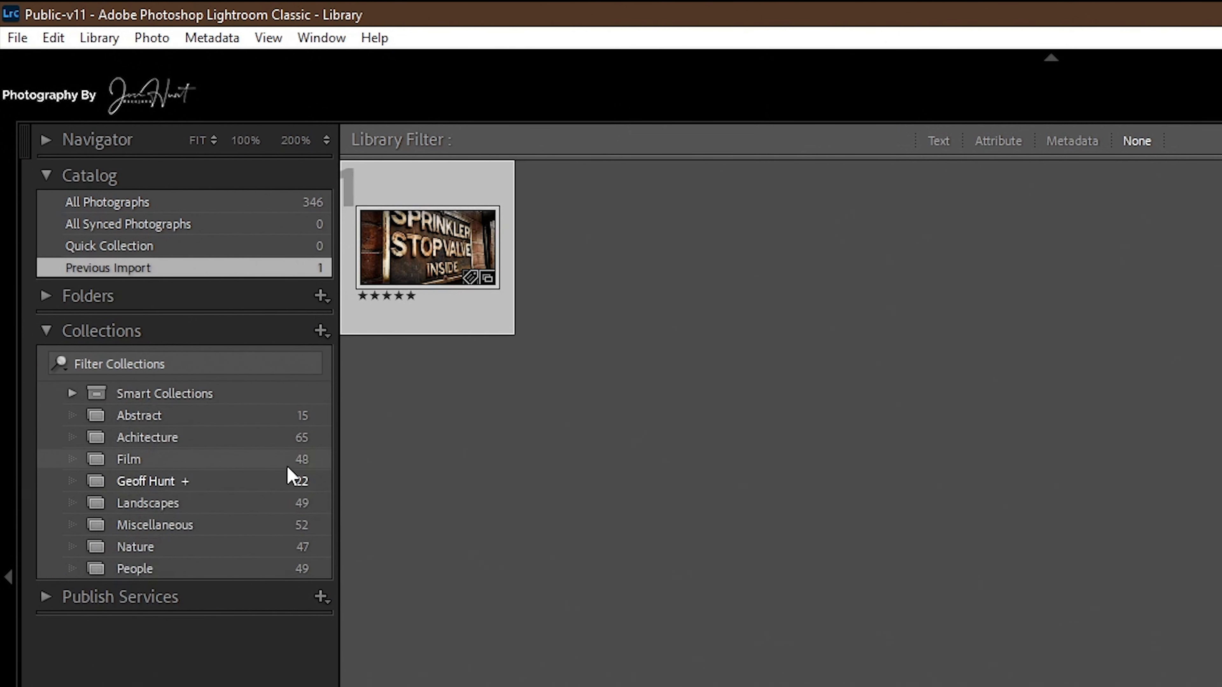
Show the Landscapes collection and select the photo of the yellow field under a blue sky
left_click(164, 504)
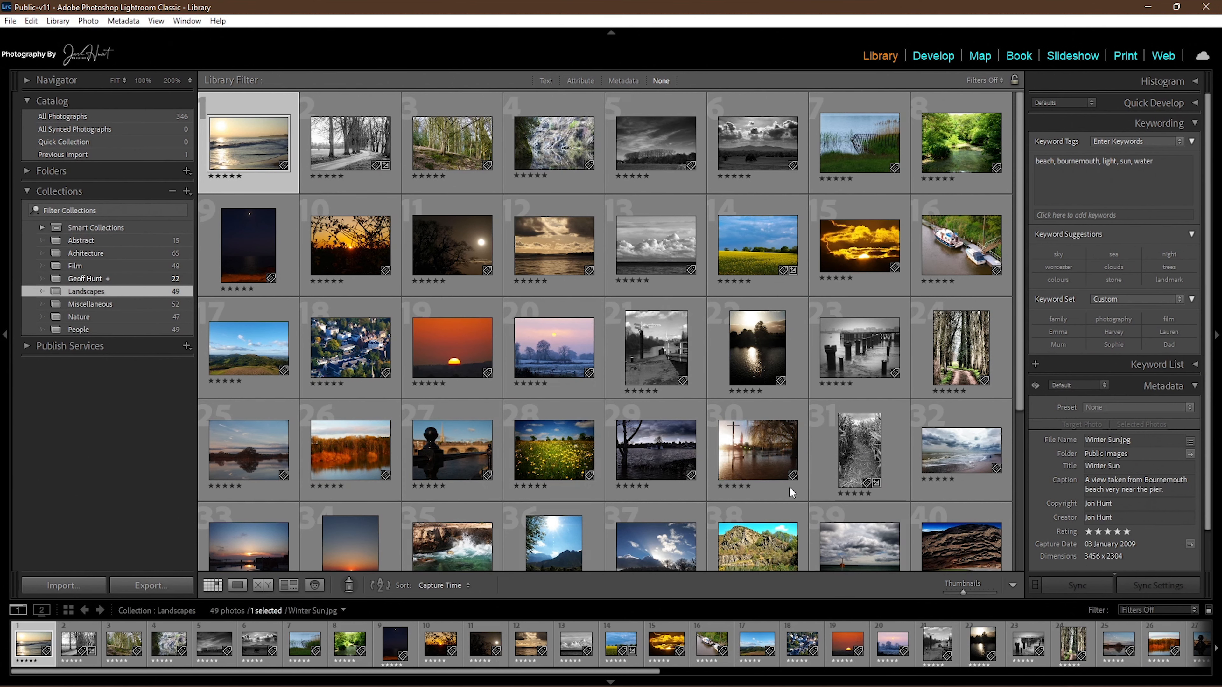
left_click(764, 251)
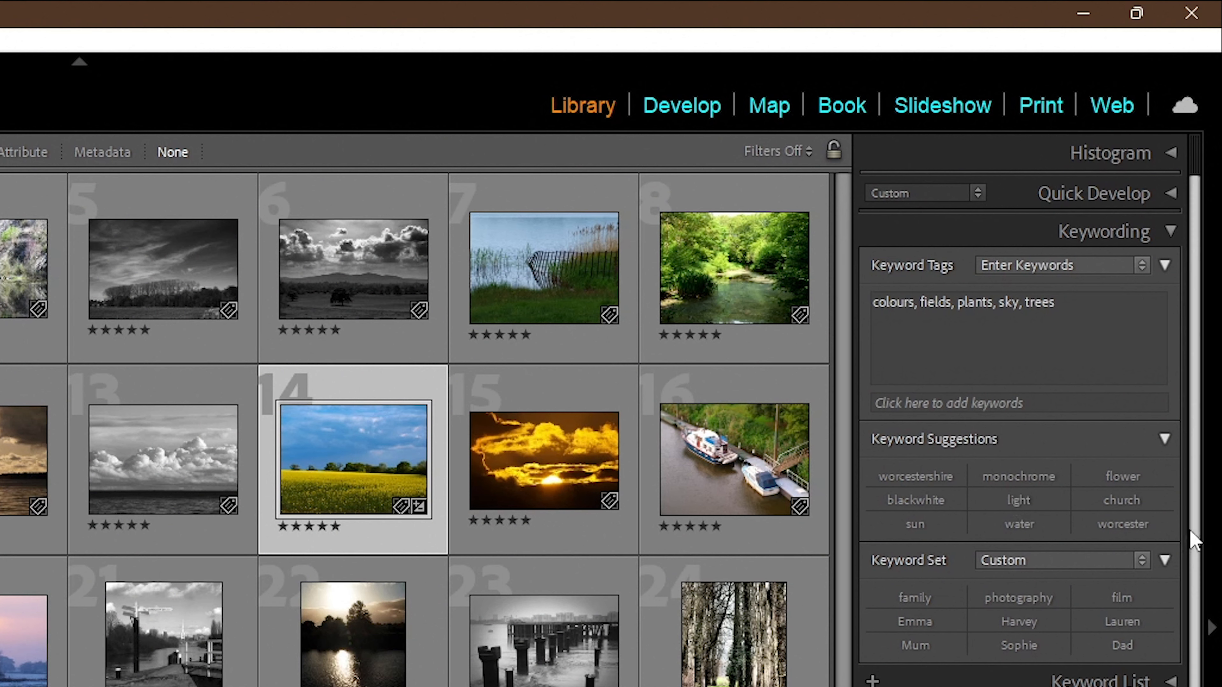
Expand the Keyword List, examine which keywords are assigned to the yellow field photo, and collapse the list
left_click_drag(1194, 532, 1194, 607)
left_click(1180, 605)
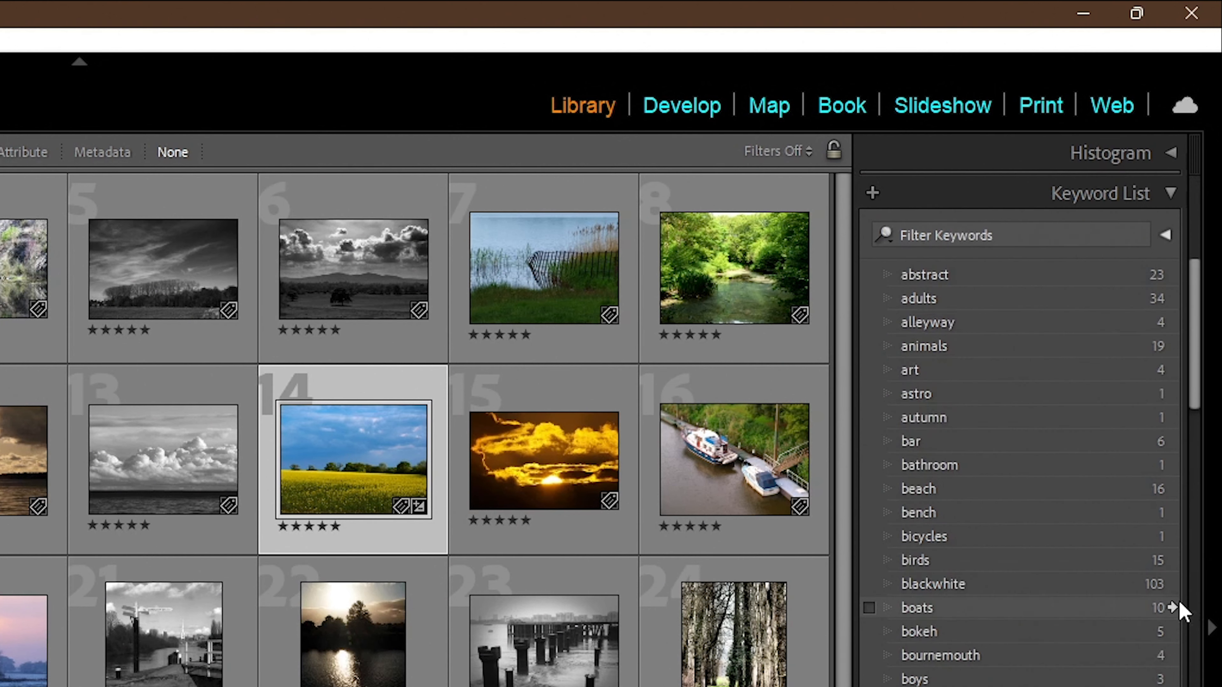
left_click(1206, 397)
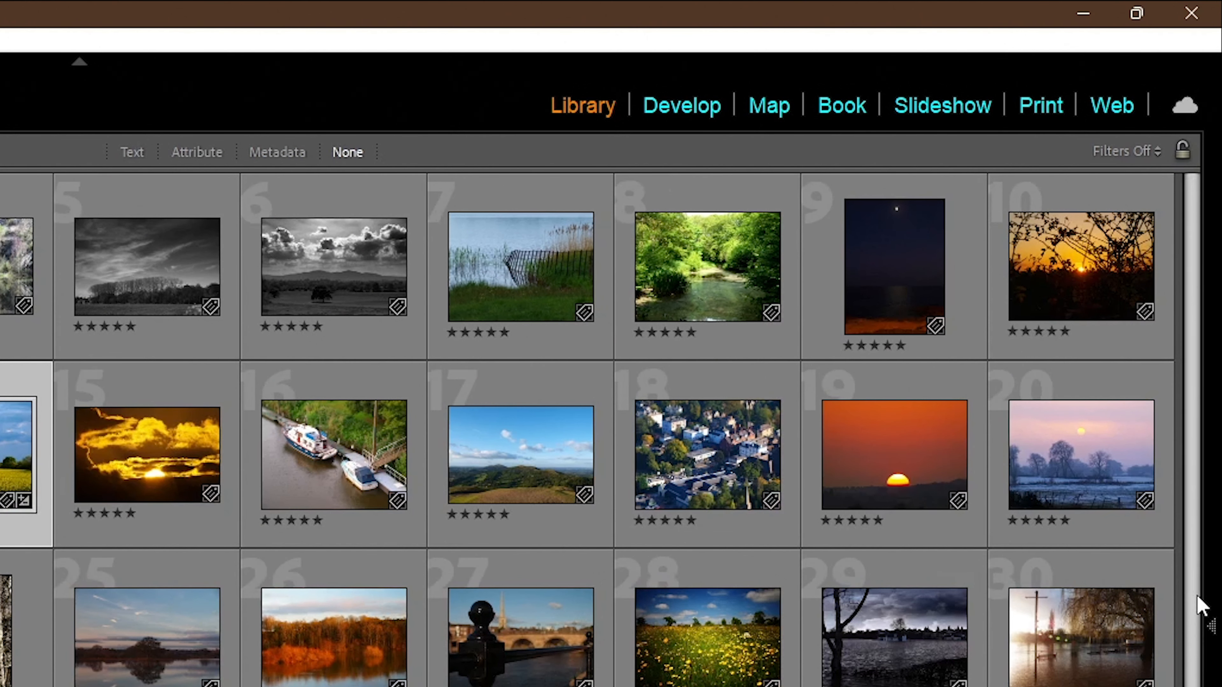
left_click(1211, 628)
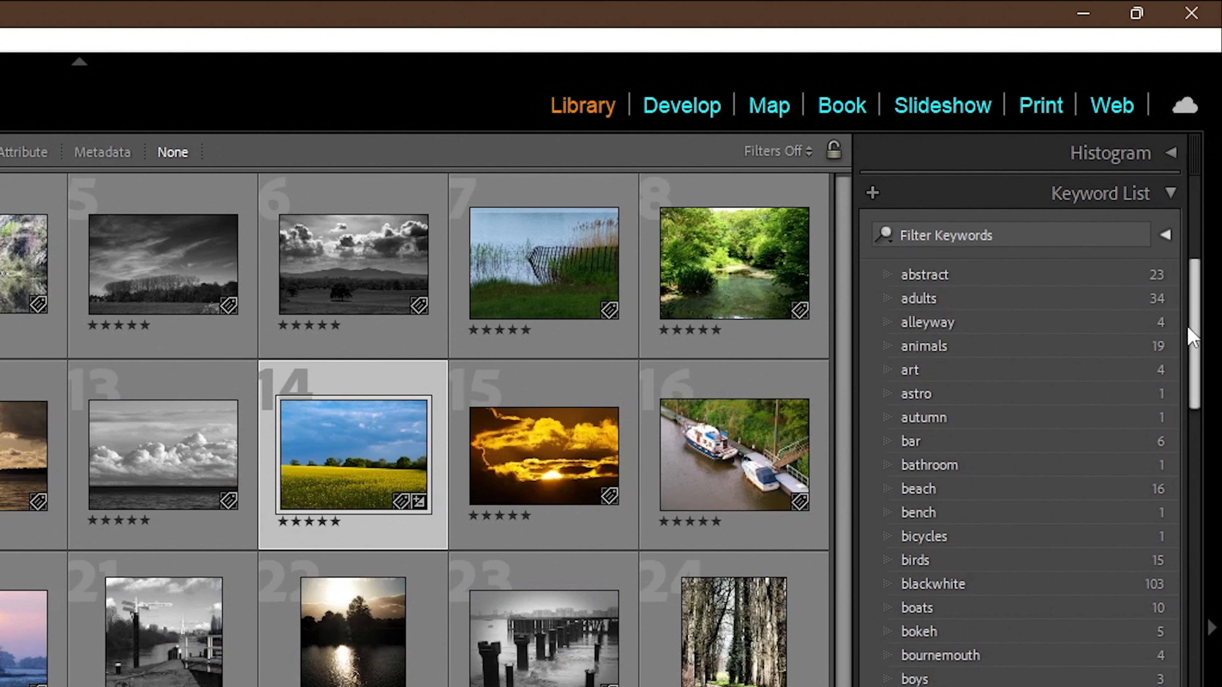
mouse_move(1189, 337)
left_mouse_down()
mouse_move(1191, 310)
mouse_move(1178, 358)
left_mouse_up()
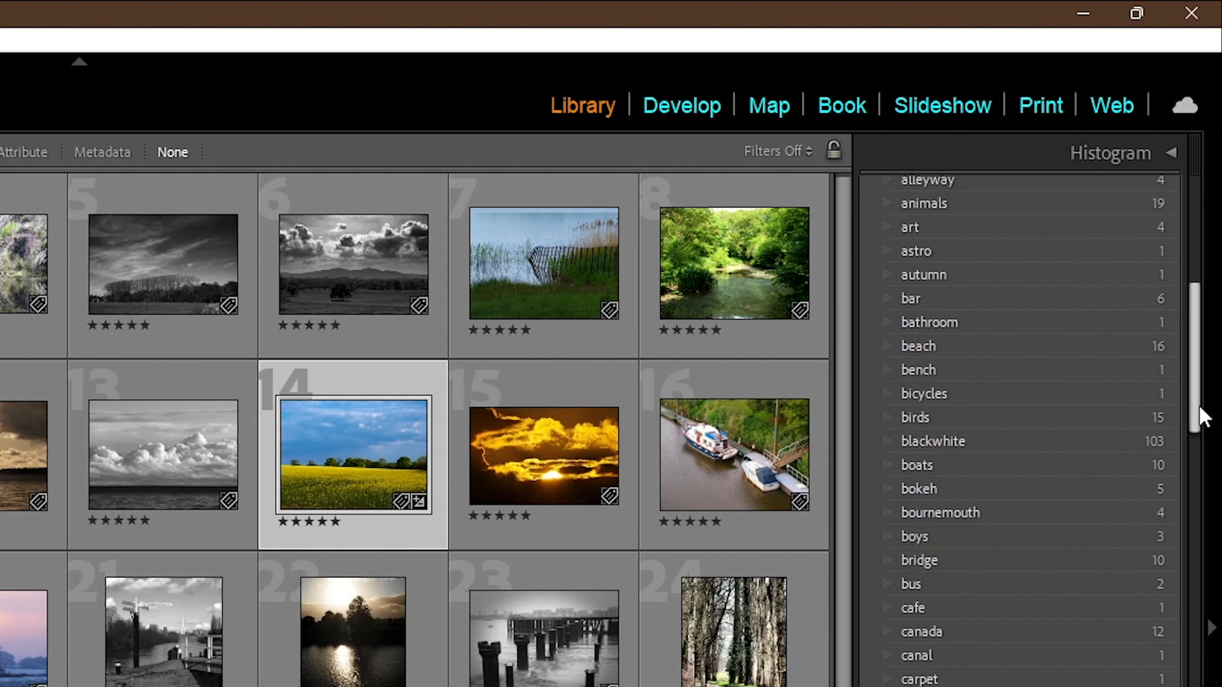
left_click_drag(1198, 415, 1191, 572)
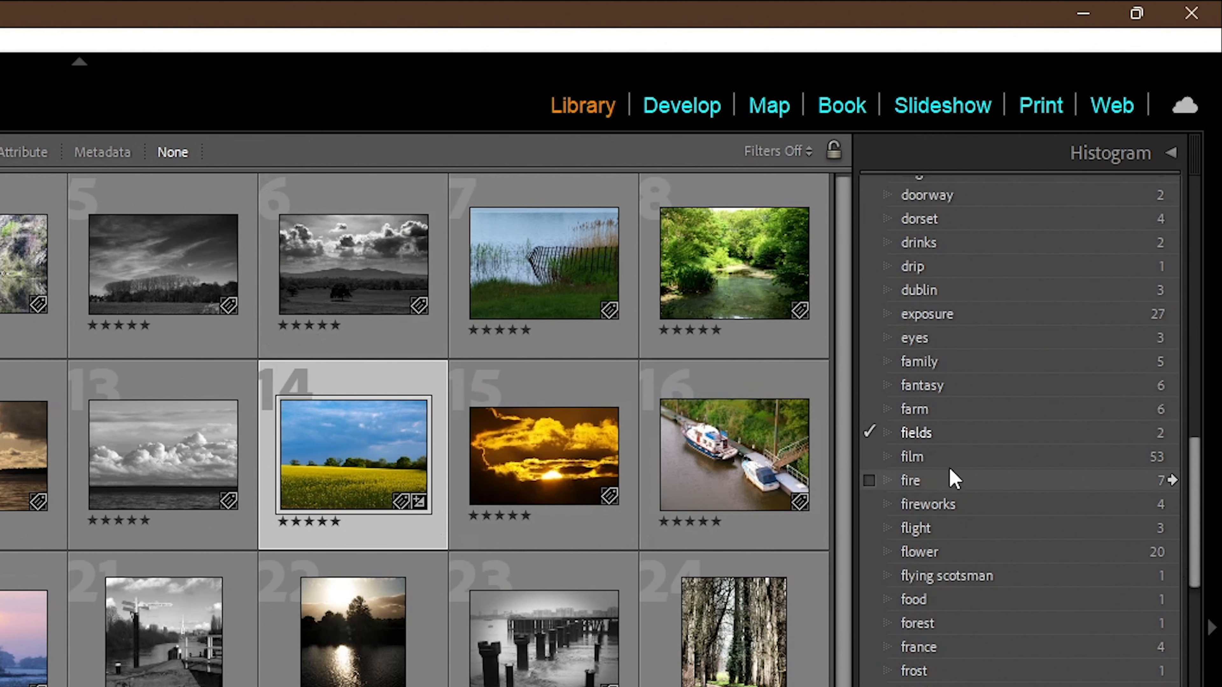
left_click(869, 433)
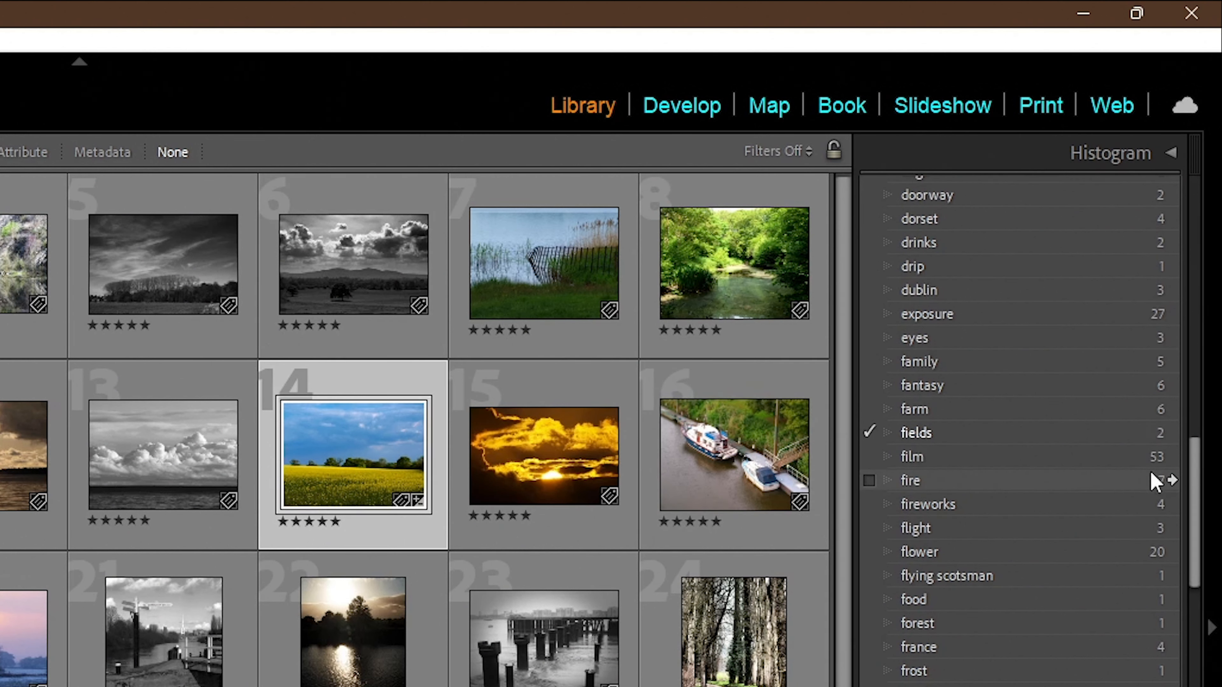
left_click_drag(1195, 484, 1176, 241)
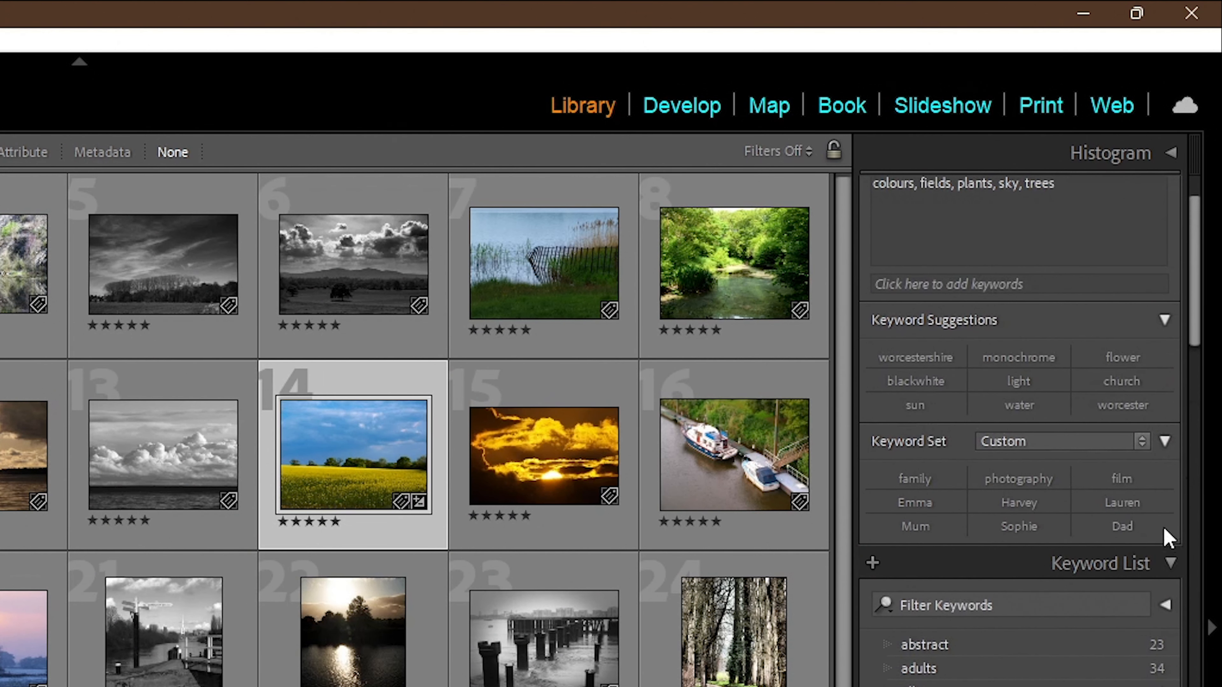
left_click(1170, 565)
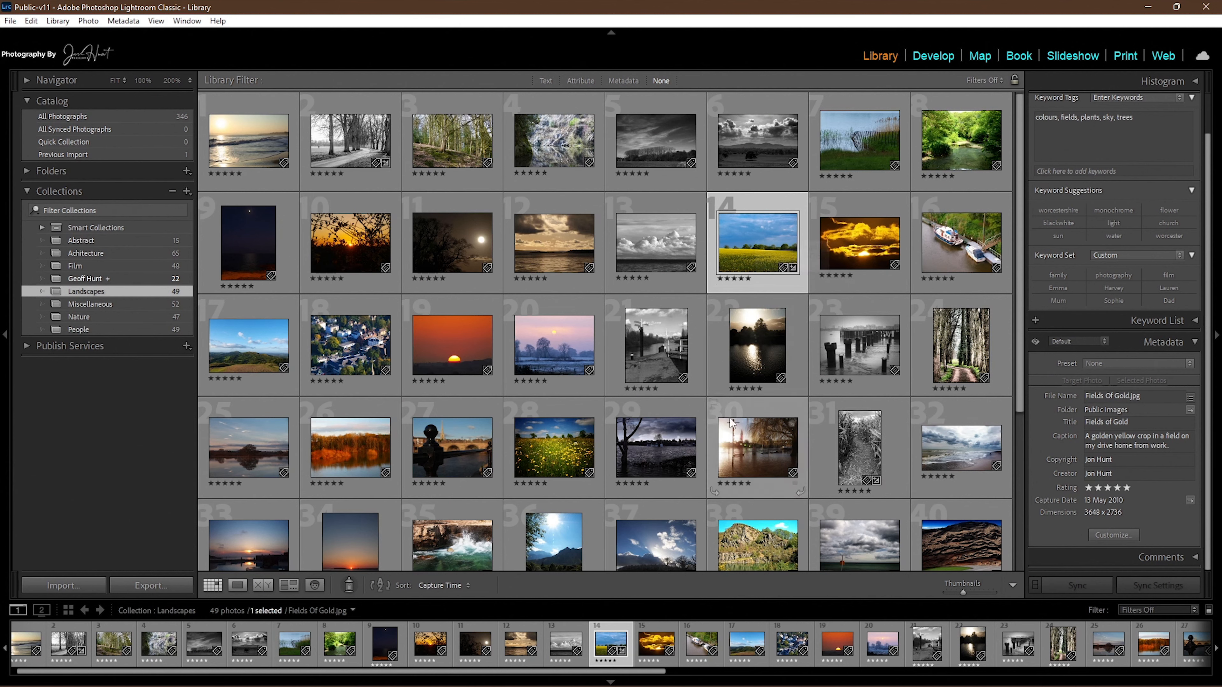
Show the yellow field photo in Loupe and Compare views, look at People view, and return to Grid view
left_click(238, 585)
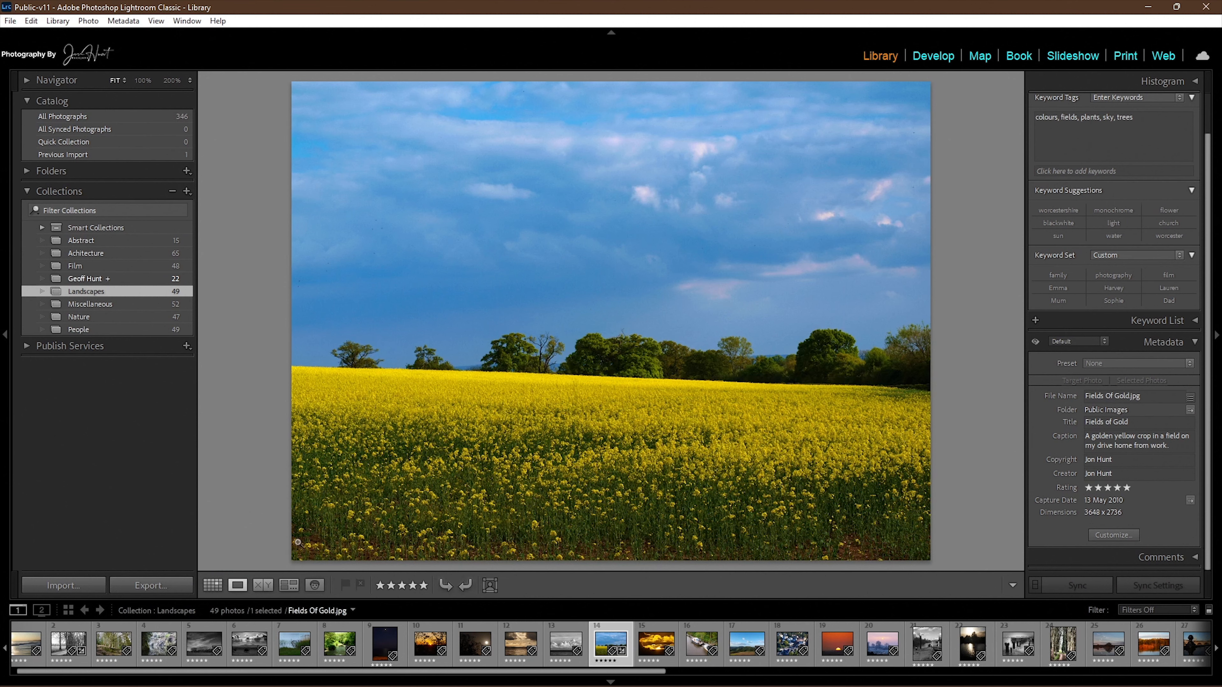
left_click(263, 585)
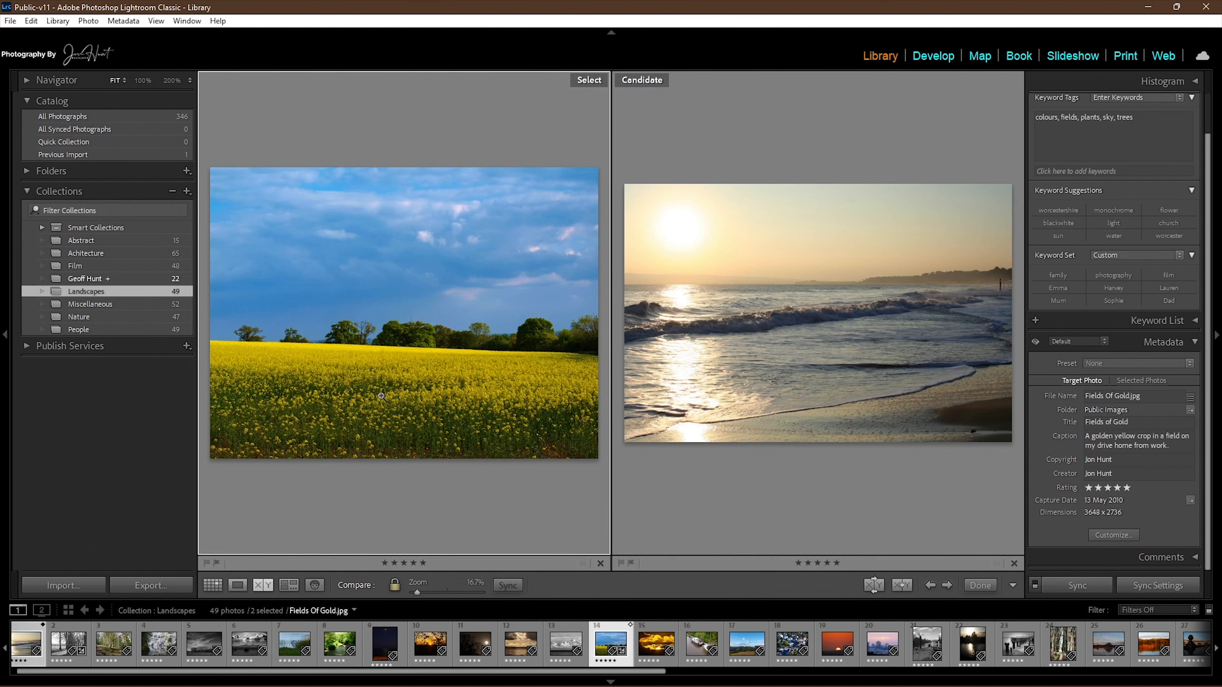
left_click(314, 585)
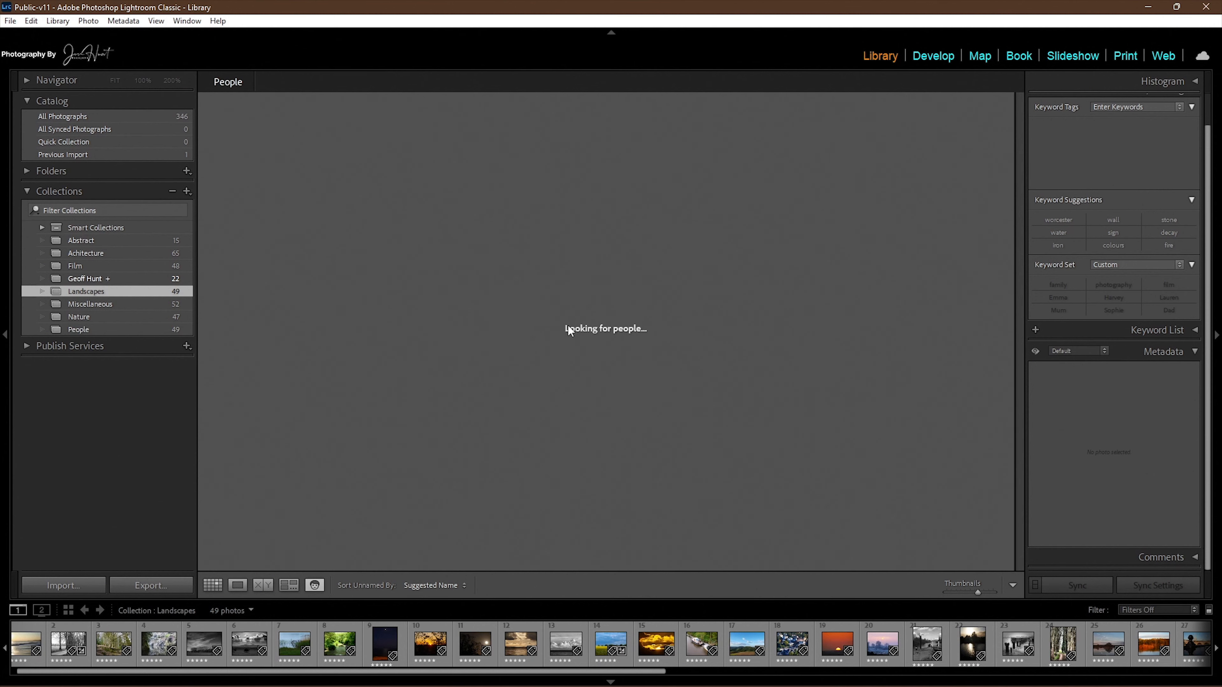
left_click(213, 585)
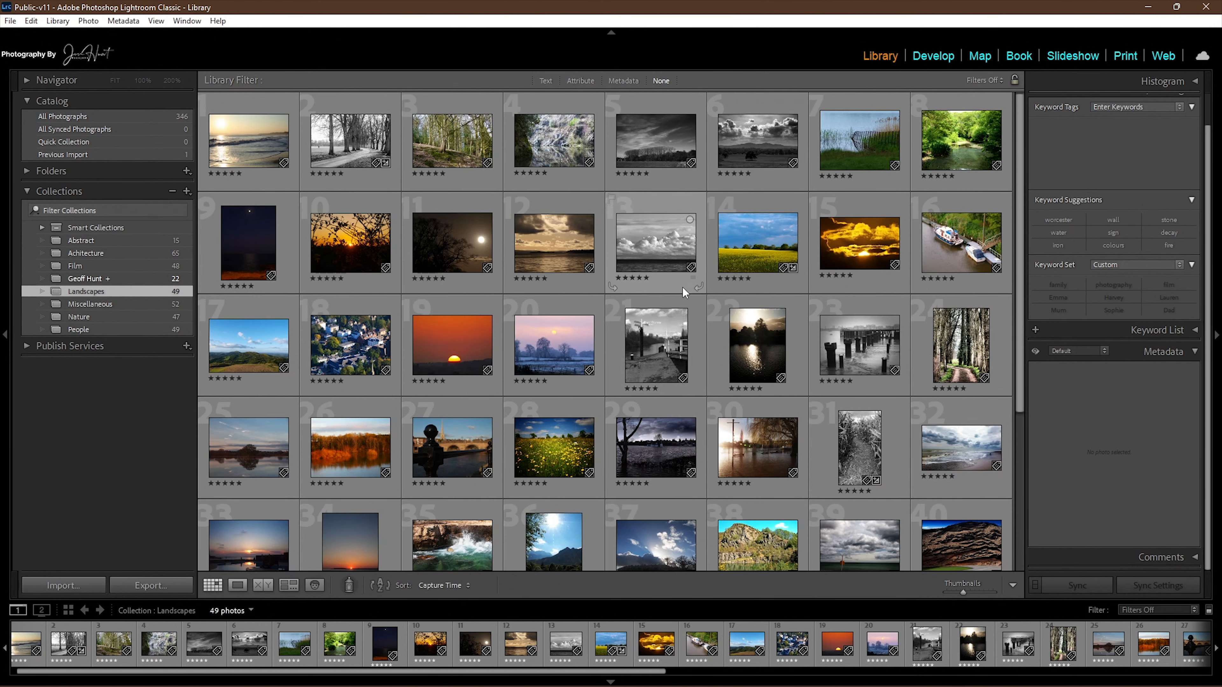
Add the black-and-white photo of clouds over the sea, Cumulus.jpg, from Landscapes to the Achitecture collection
scroll(686, 292, "down", 1)
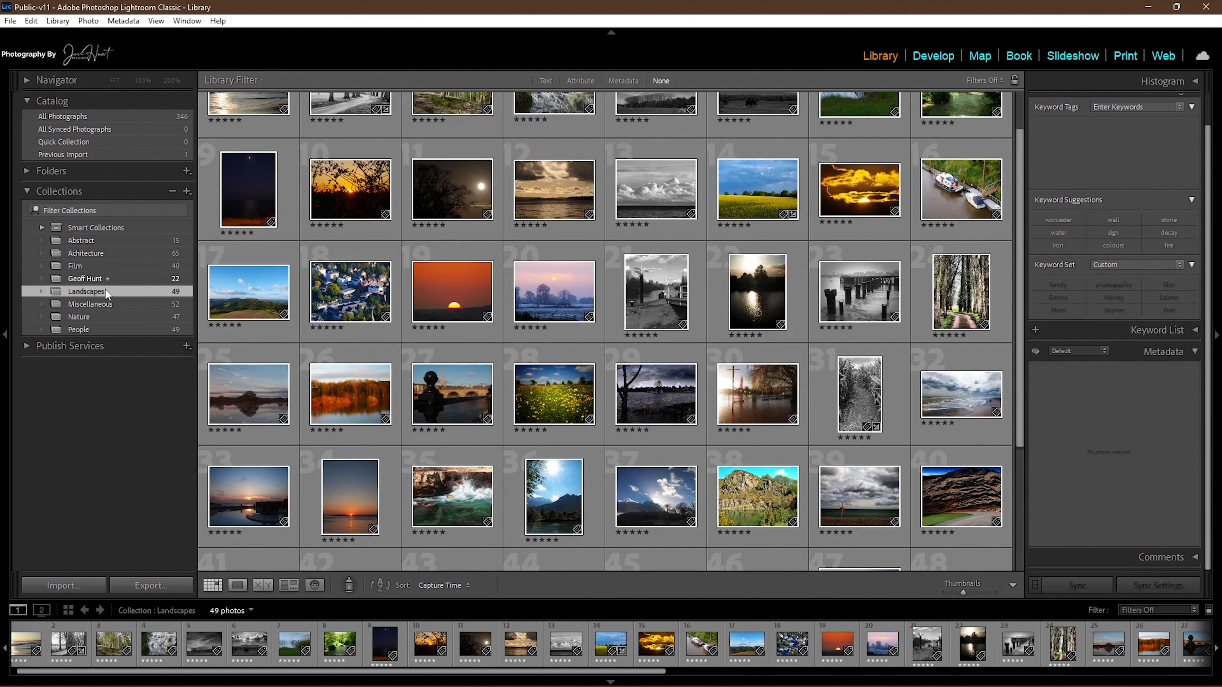
scroll(279, 364, "down", 1)
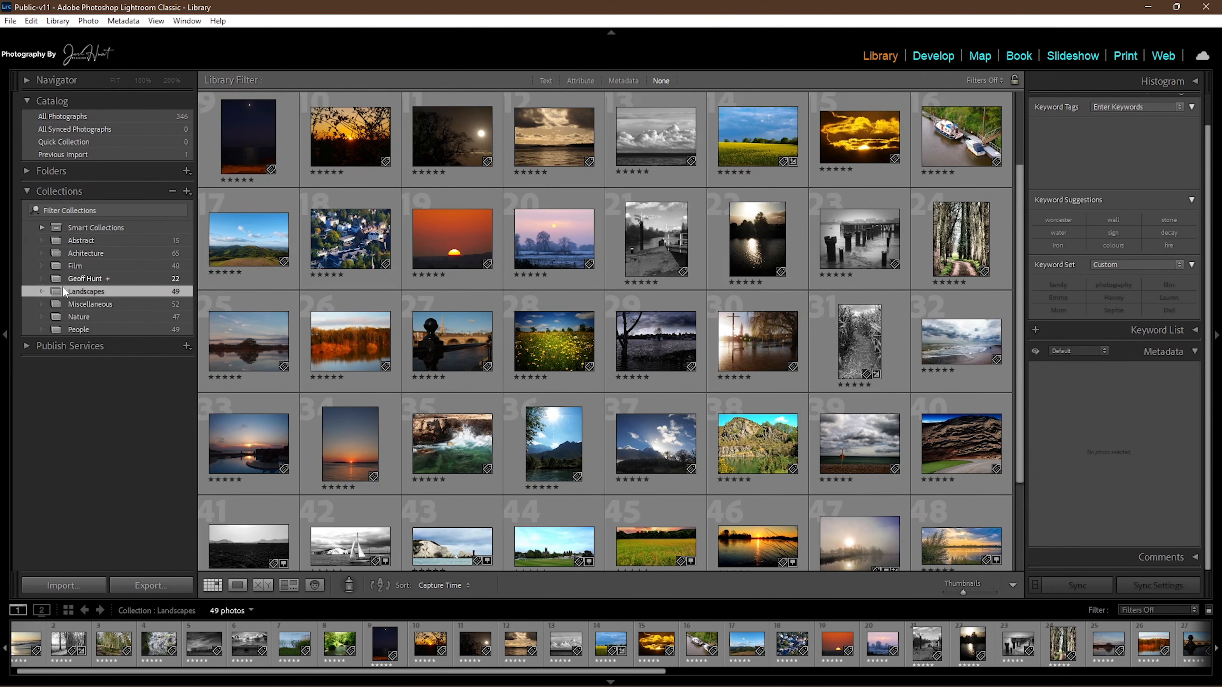
scroll(572, 406, "up", 2)
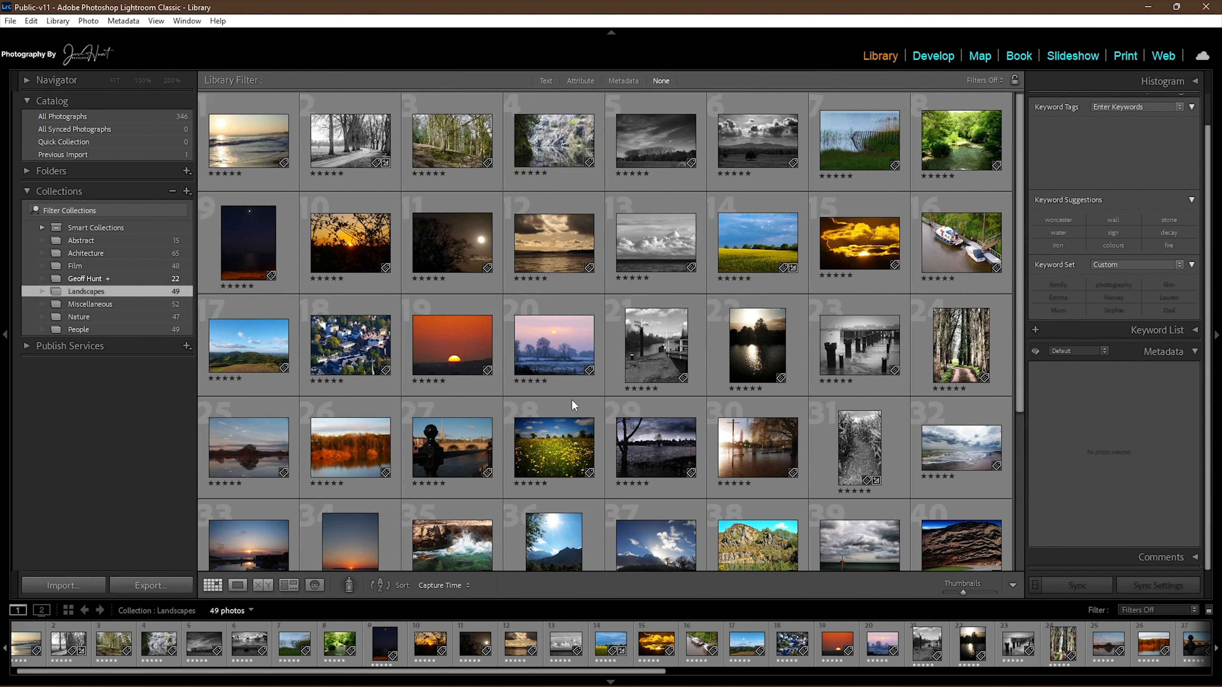
scroll(573, 406, "up", 1)
scroll(573, 406, "down", 1)
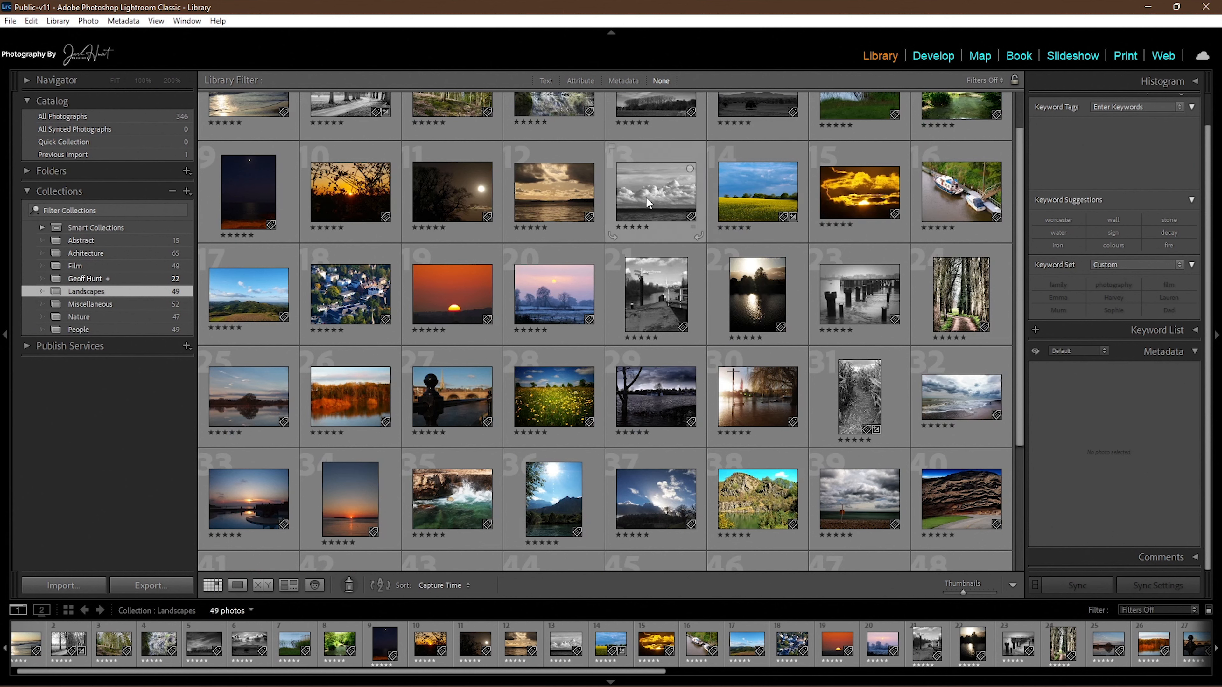
mouse_move(645, 197)
left_click(661, 193)
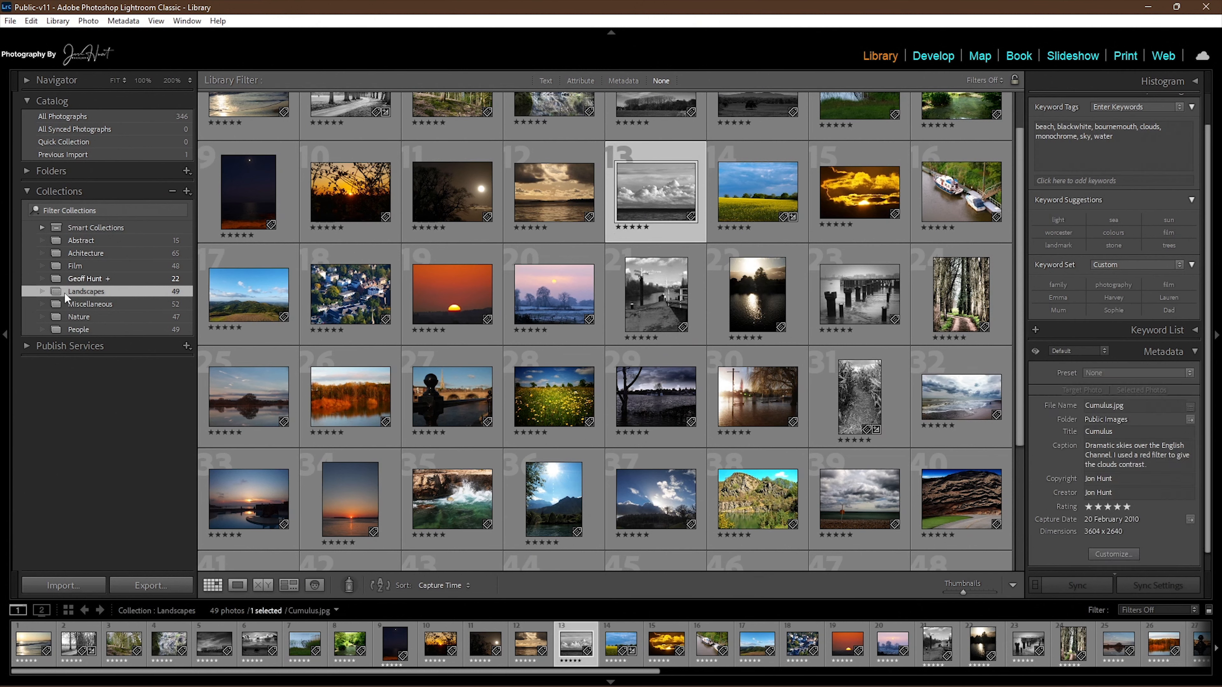
left_click_drag(650, 198, 147, 256)
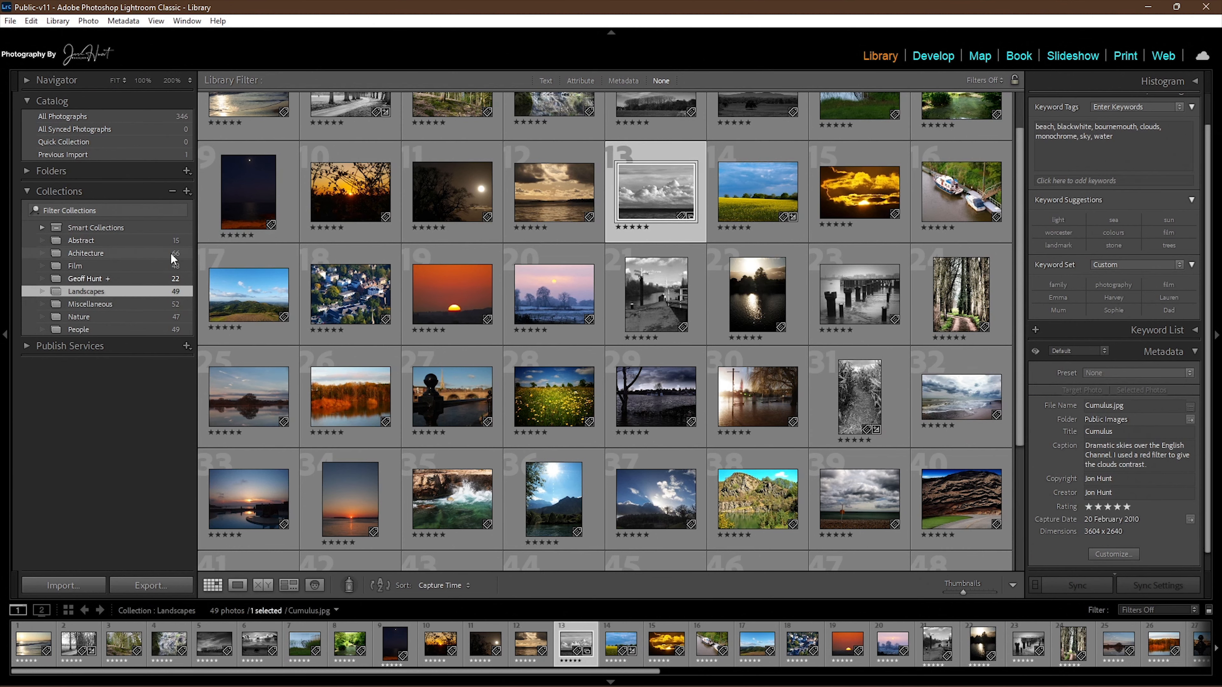
Open the Achitecture collection to check for the added cloud photo, and undo the change of source
left_click(124, 253)
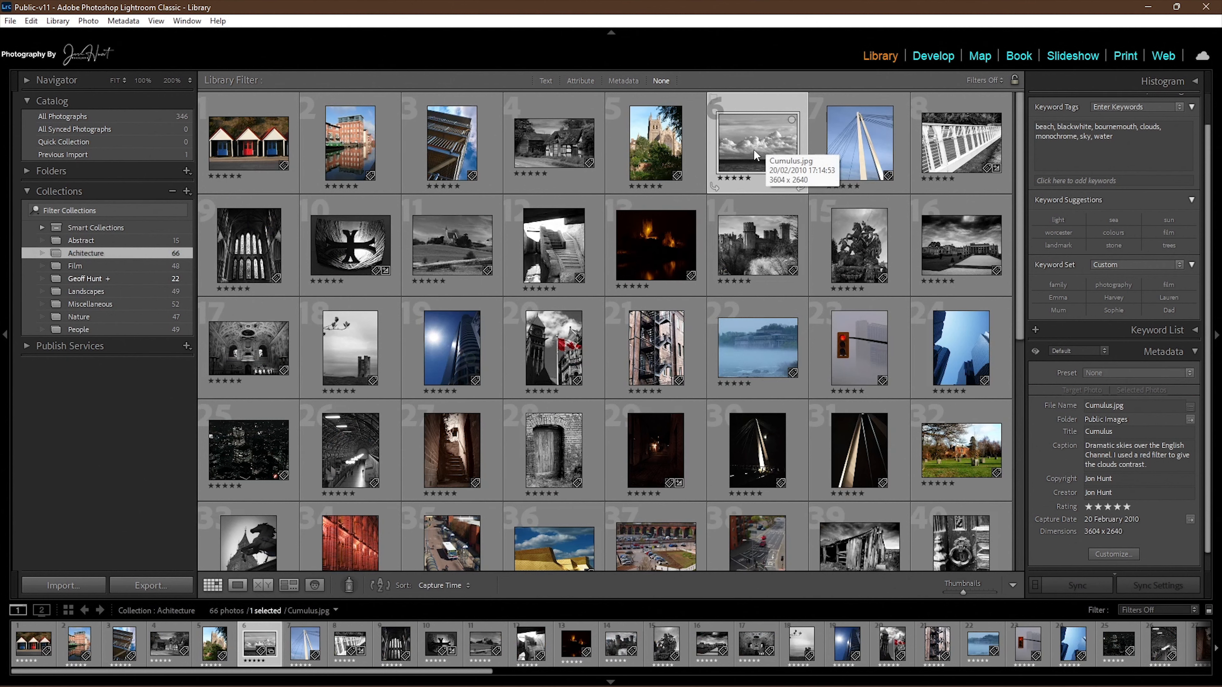
left_click(37, 21)
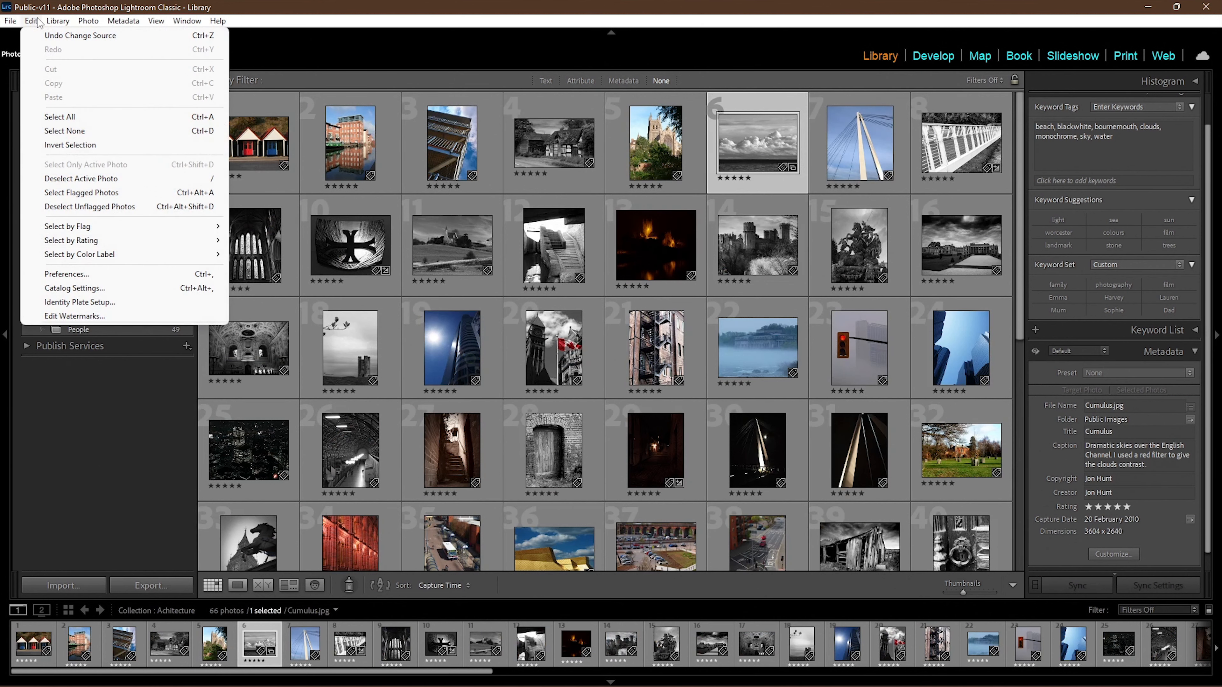
left_click(53, 36)
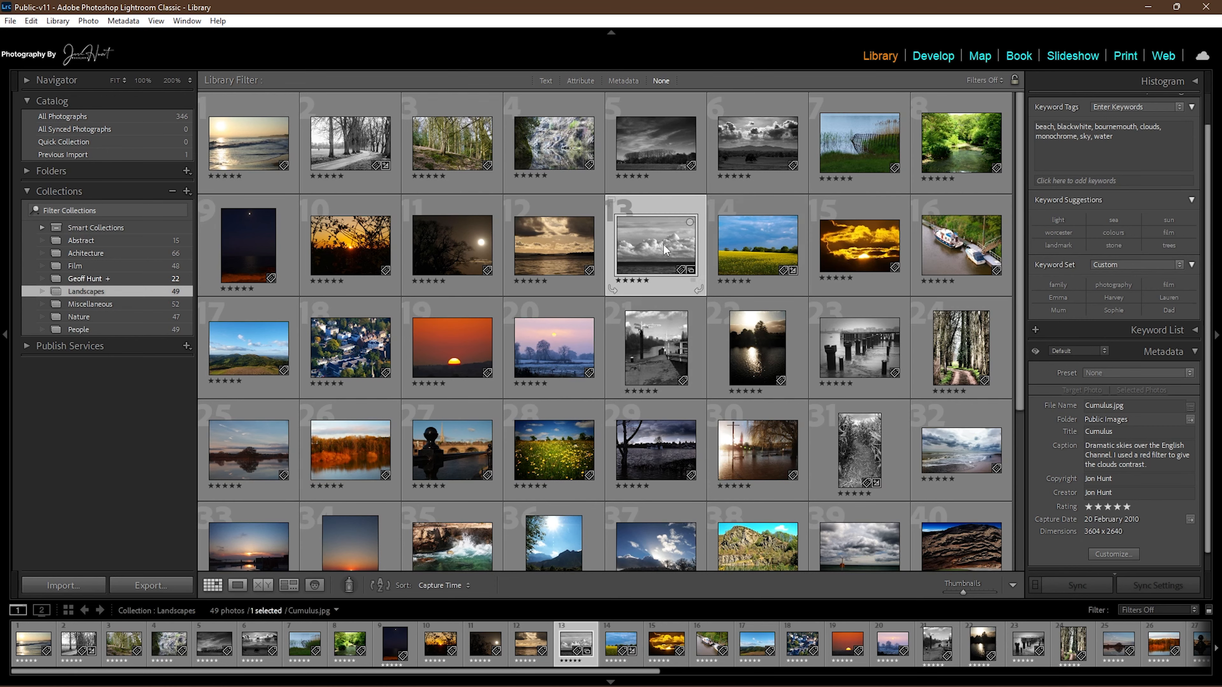
Open the Cumulus photo in Loupe view, expand the Navigator, inspect the clouds at 100% and return to Fit
left_click(237, 586)
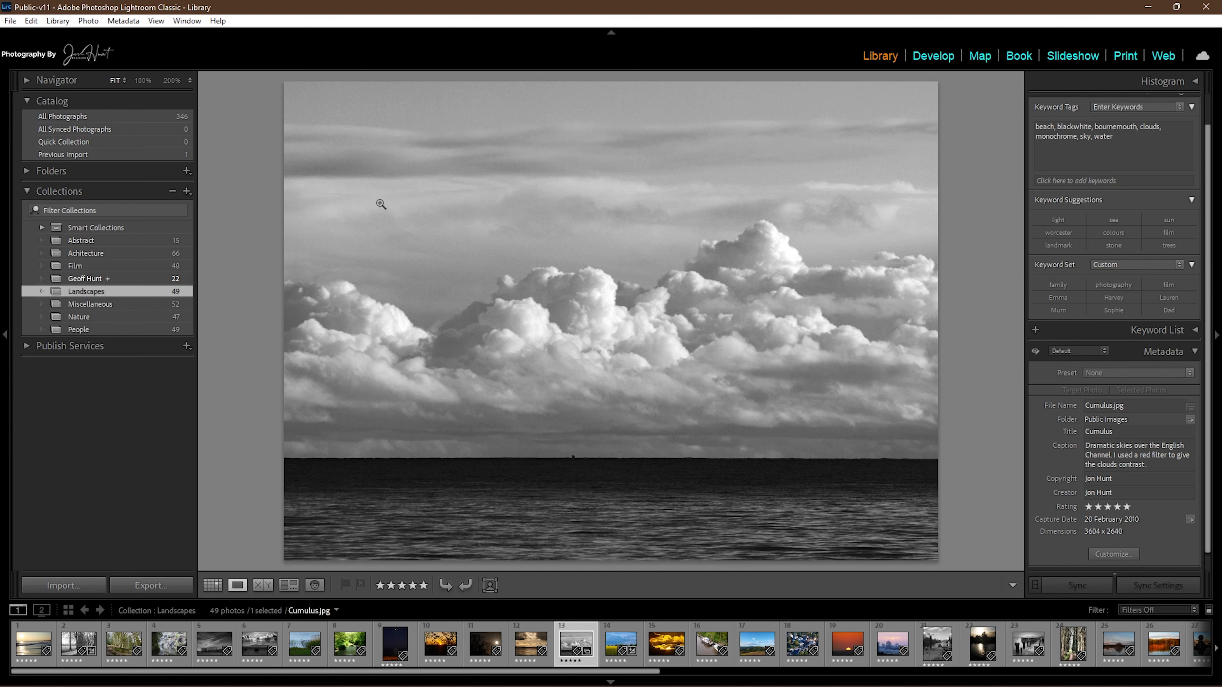
left_click(26, 81)
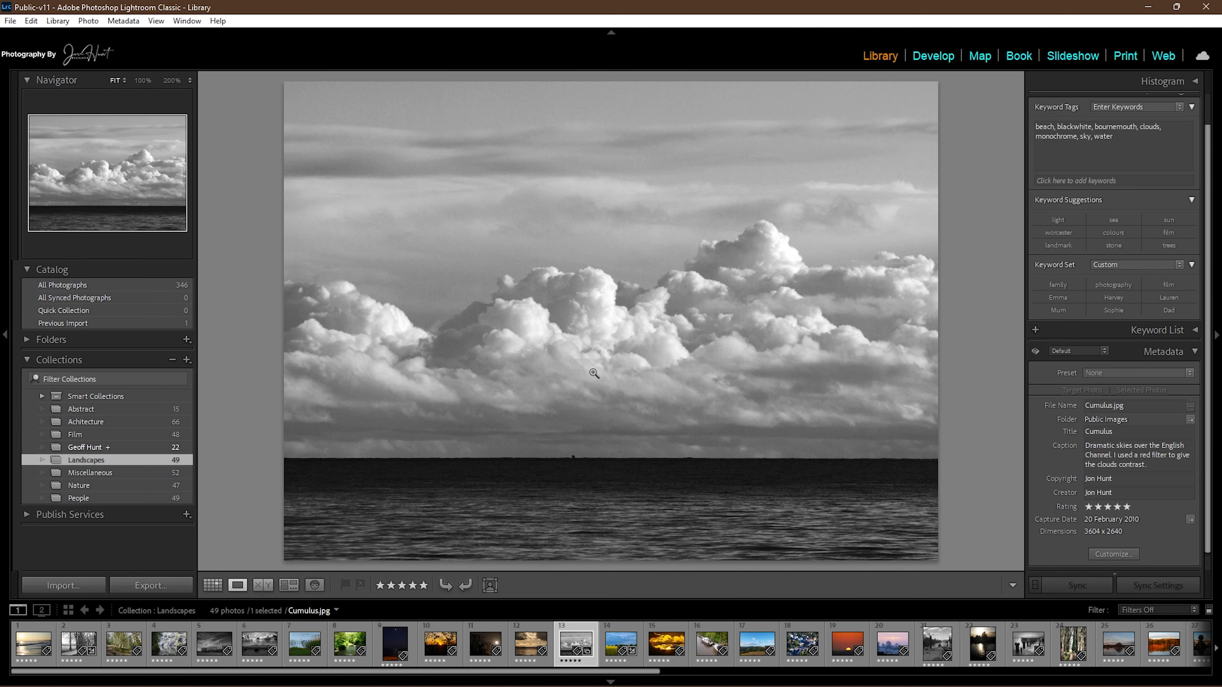
left_click(141, 84)
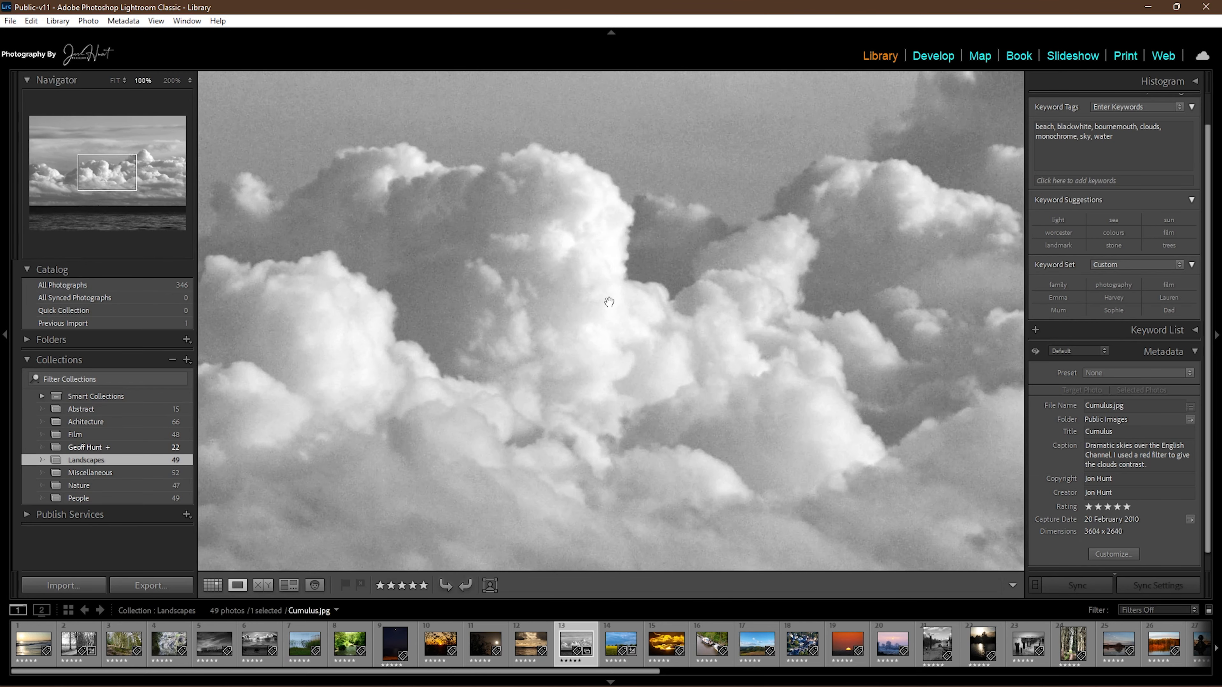
scroll(544, 348, "down", 7)
scroll(544, 349, "up", 9)
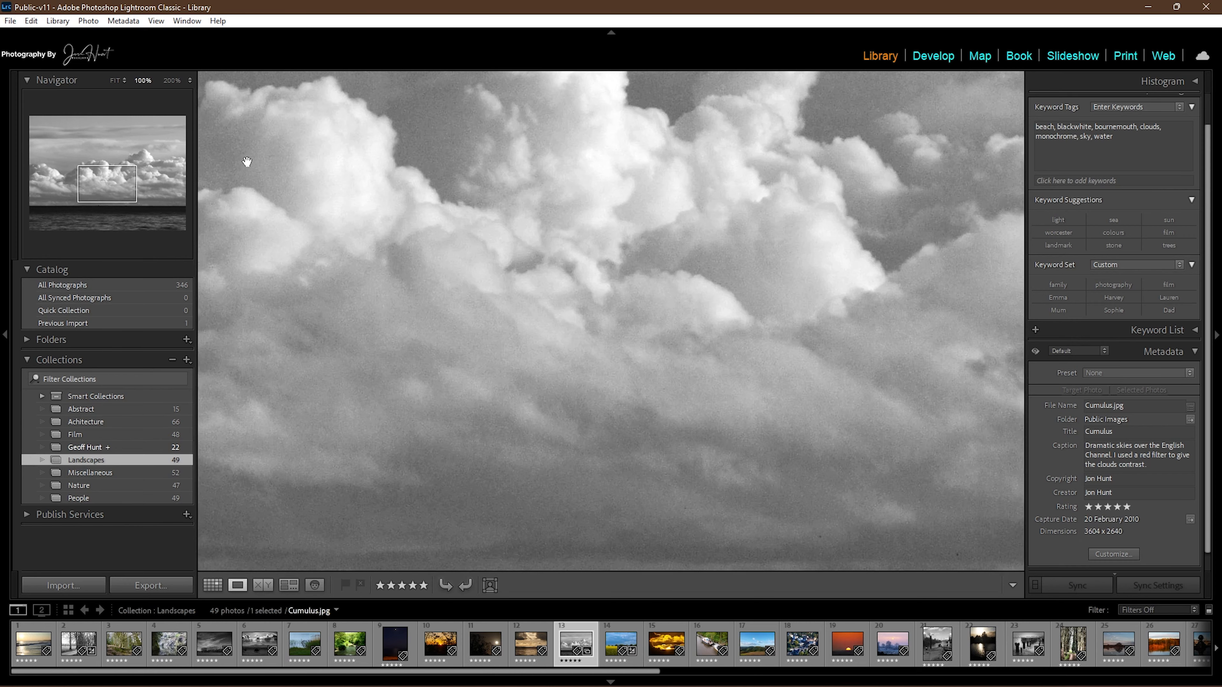
left_click(115, 81)
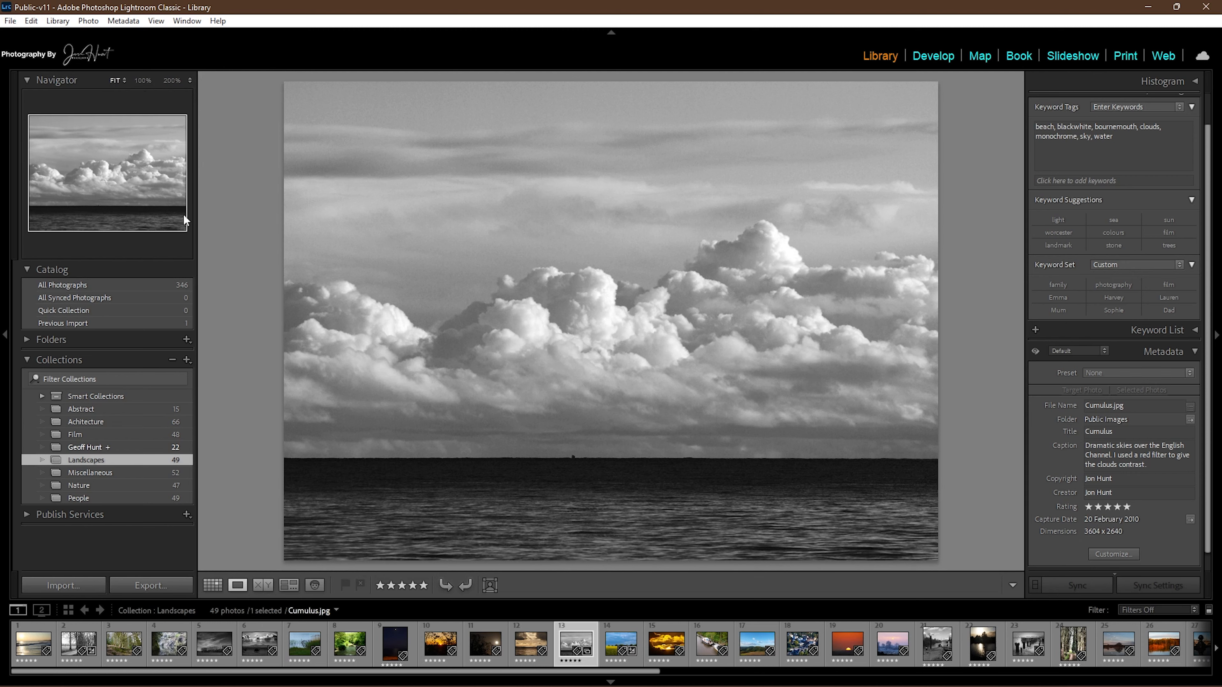
Collapse the Navigator and zoom the Cumulus photo to 100%
left_click(141, 74)
left_click(146, 82)
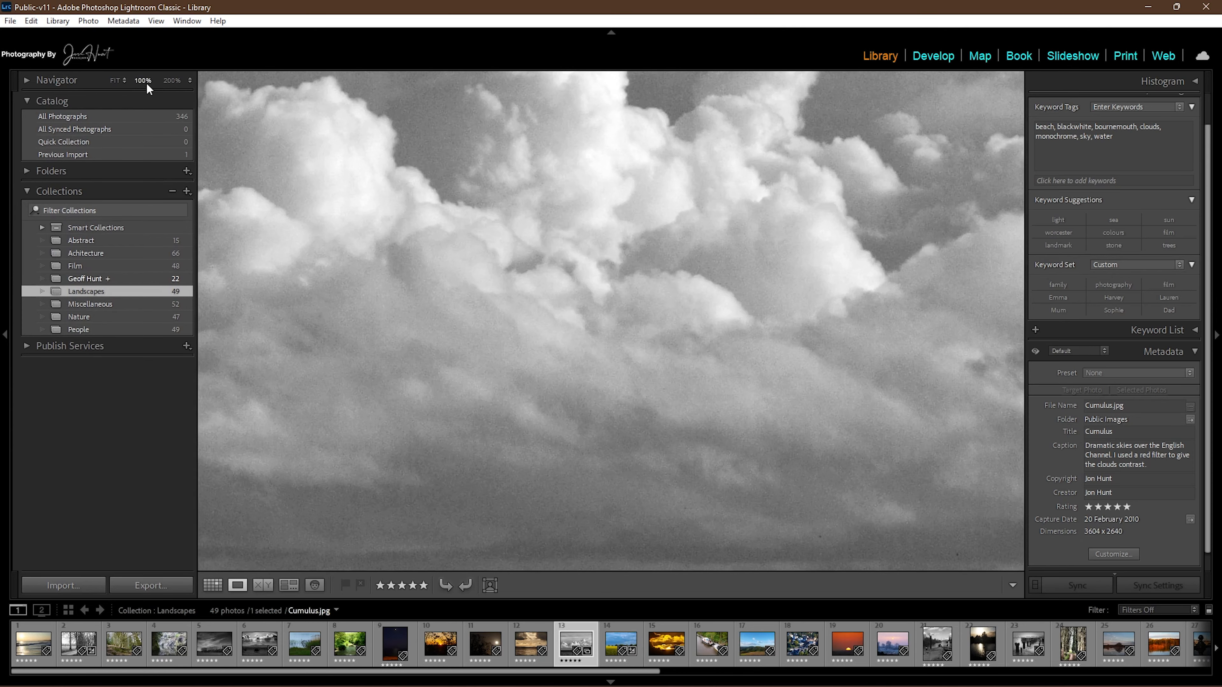
Expand the Navigator, pan around the Cumulus photo's clouds at 100%, and return the view to Fit
left_click(27, 81)
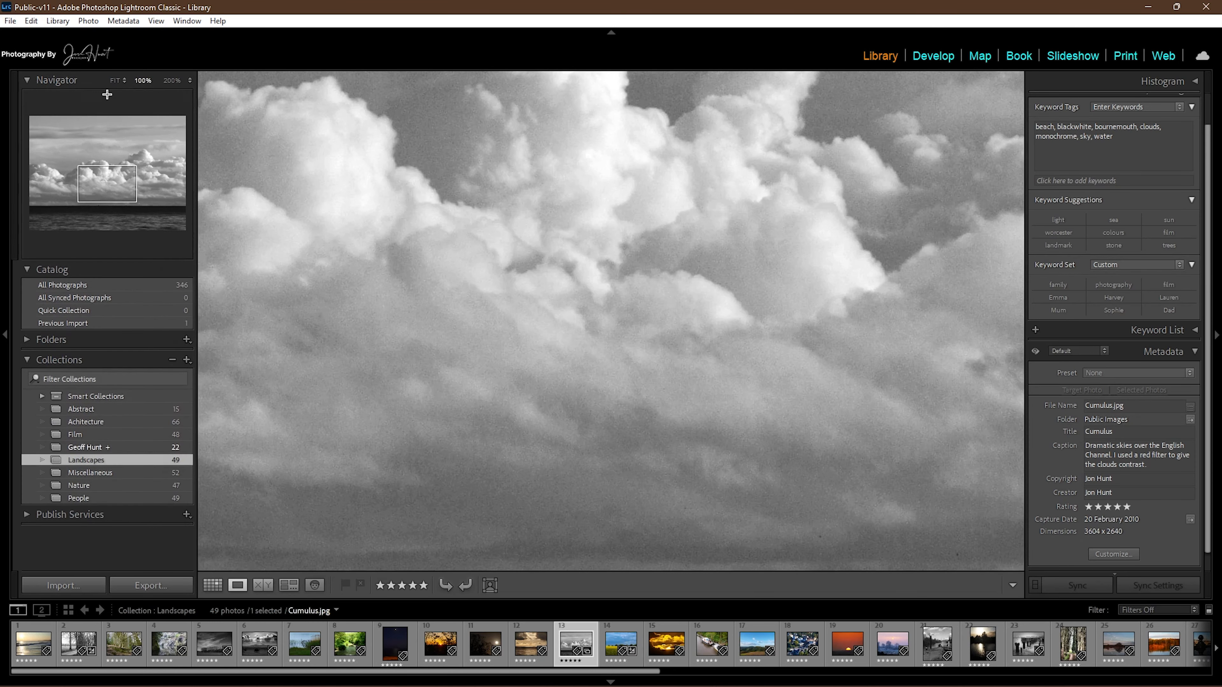
left_click_drag(467, 224, 637, 371)
left_click_drag(533, 242, 342, 311)
left_click_drag(753, 370, 910, 297)
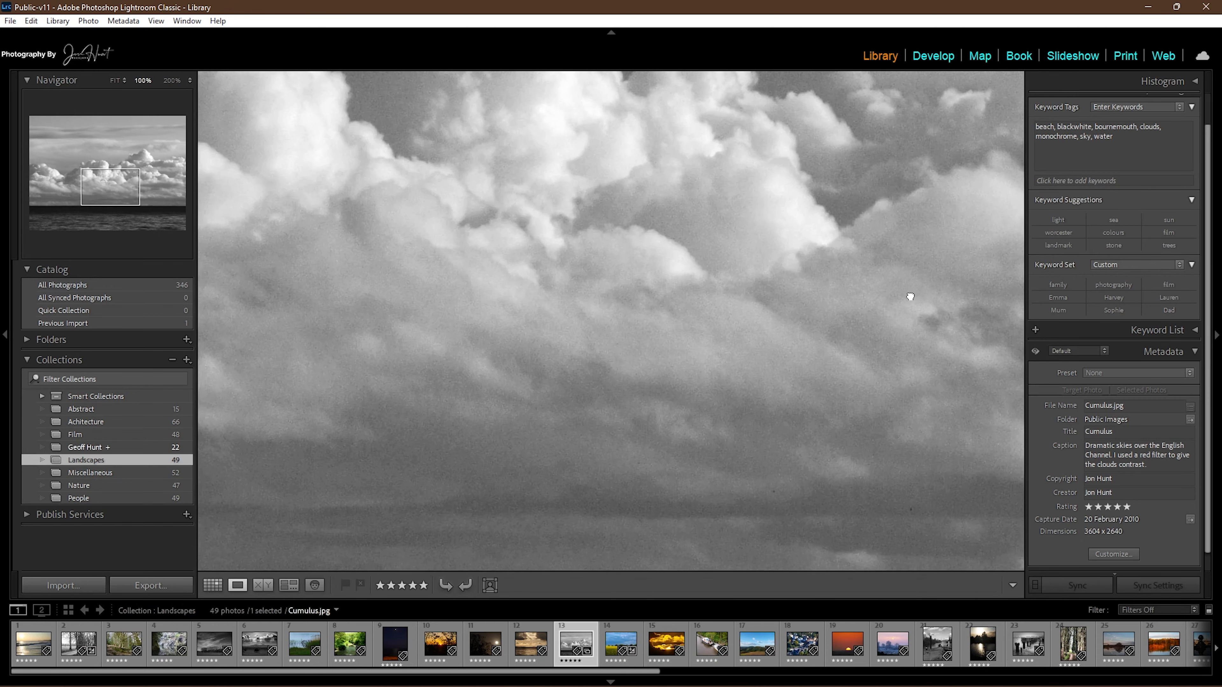
left_click(116, 80)
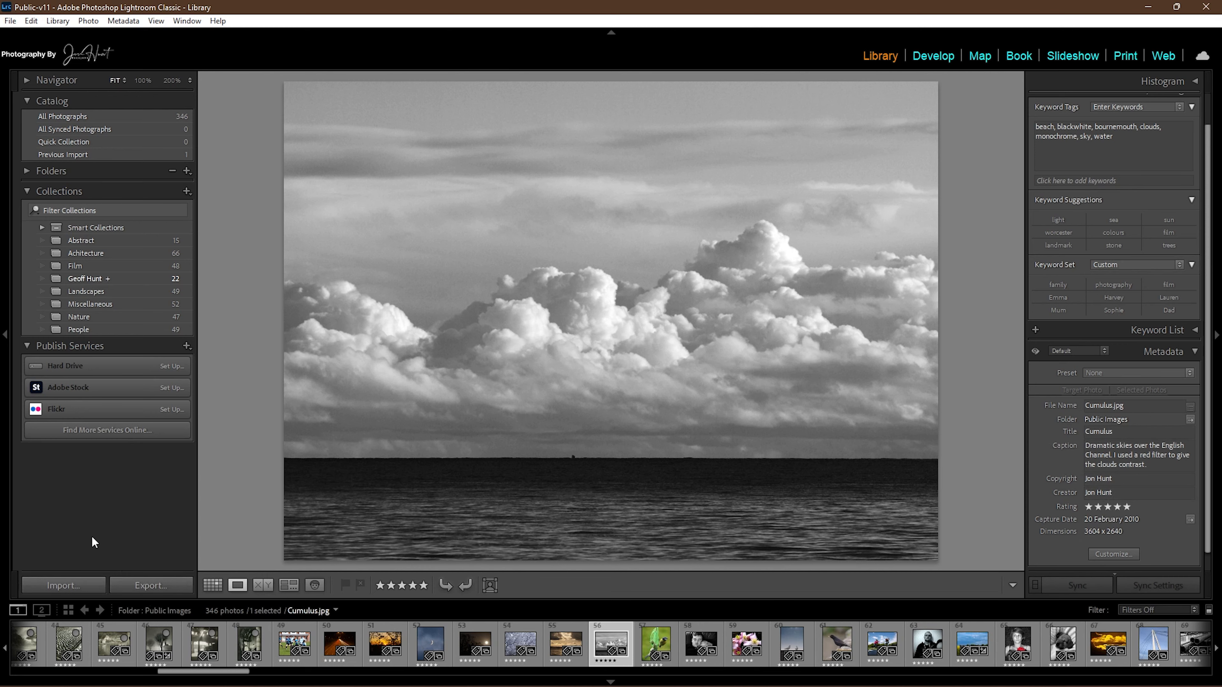
Open the export settings for the Cumulus photo and collapse the File Naming, Video, File Settings and Image Sizing sections
left_click(153, 587)
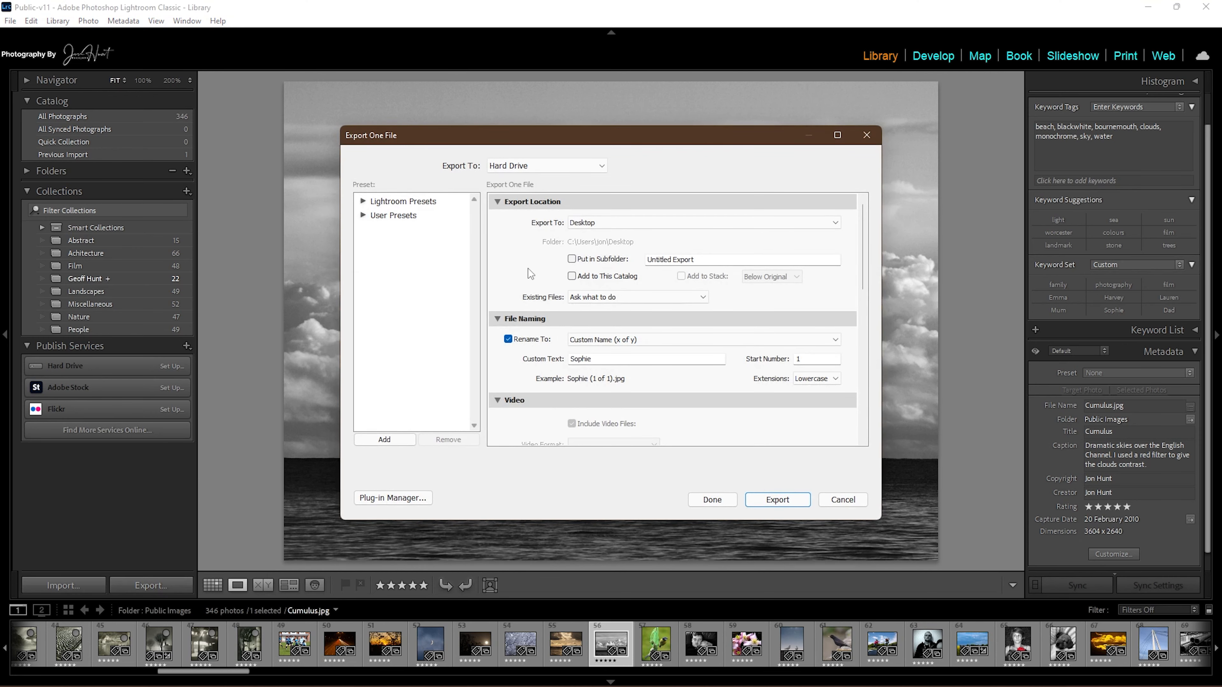
left_click(497, 319)
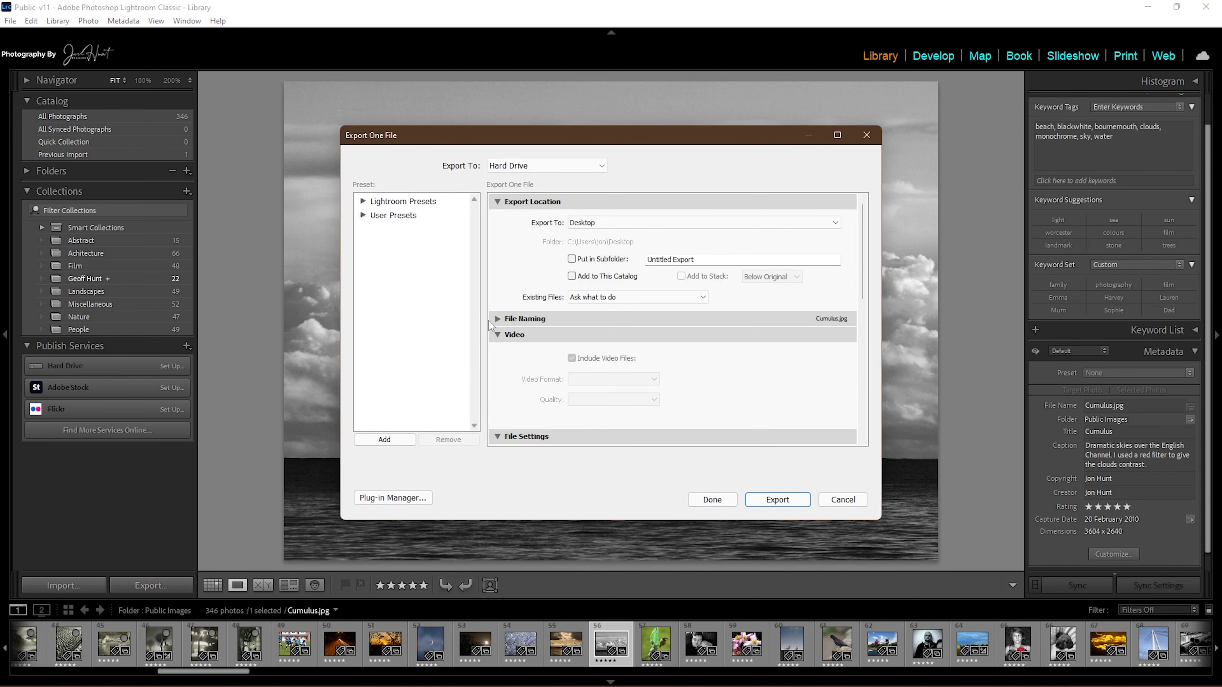
left_click(497, 335)
left_click(497, 352)
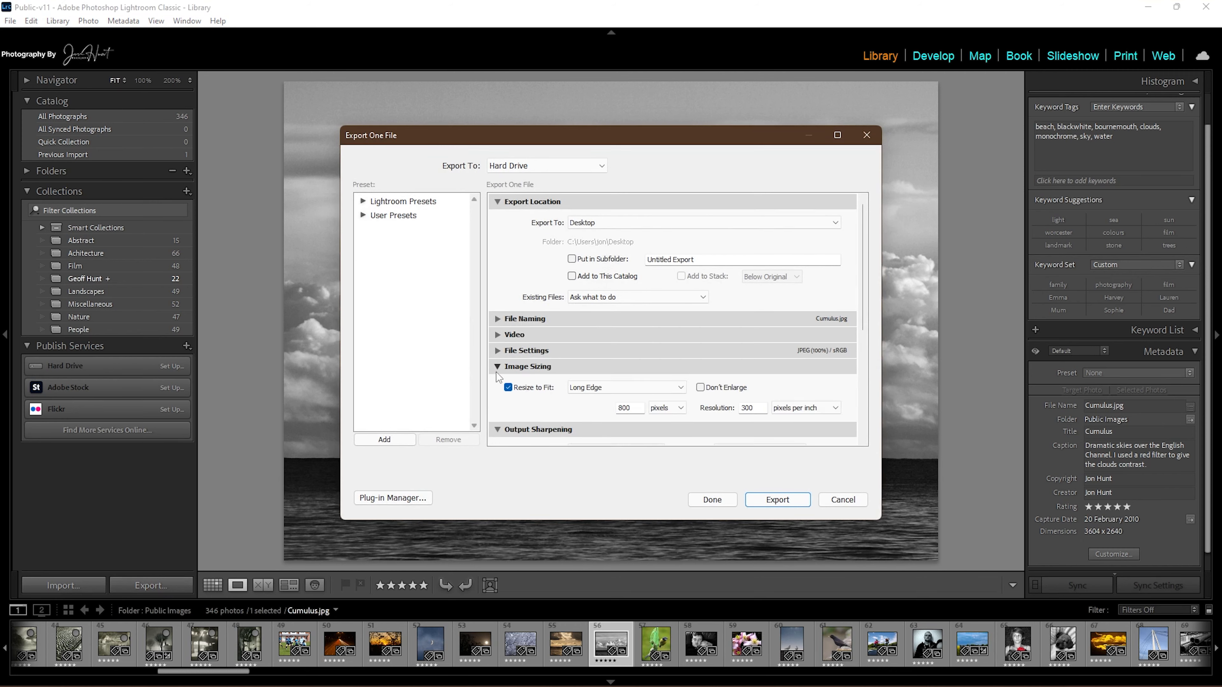
left_click(498, 367)
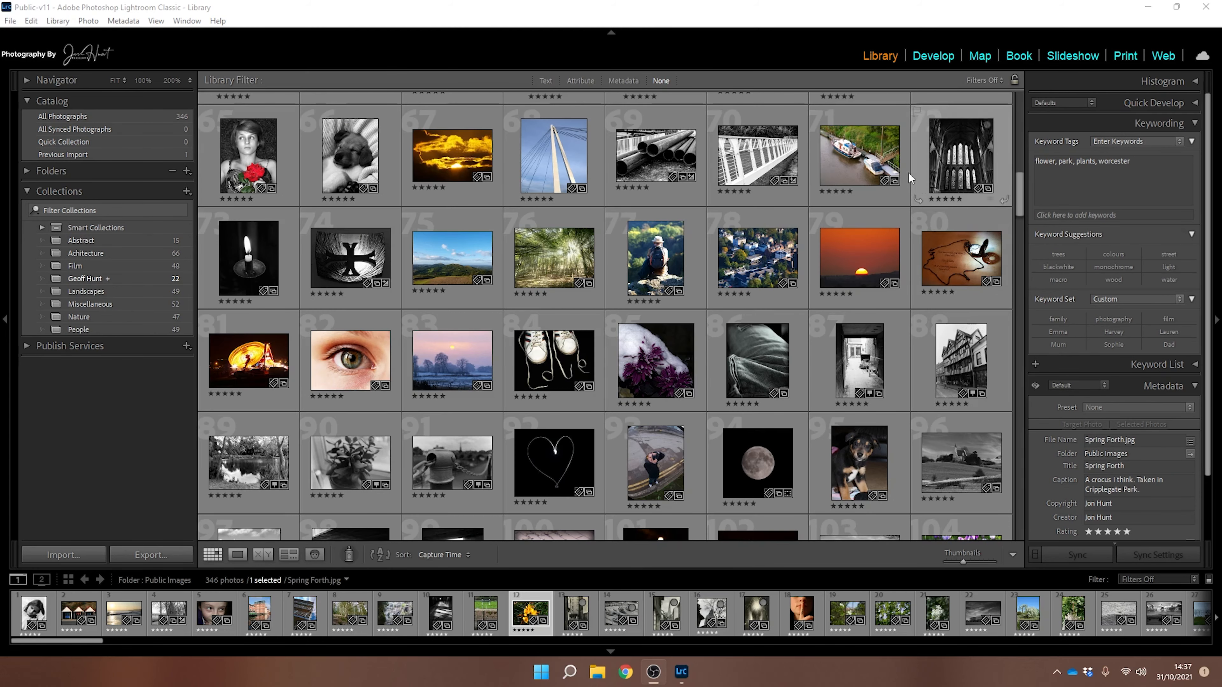
Open the Film collection, show its thirteenth photo, the black-and-white geometric stone shot, in File Explorer, and close that Explorer window
left_click(859, 154)
left_click(647, 344)
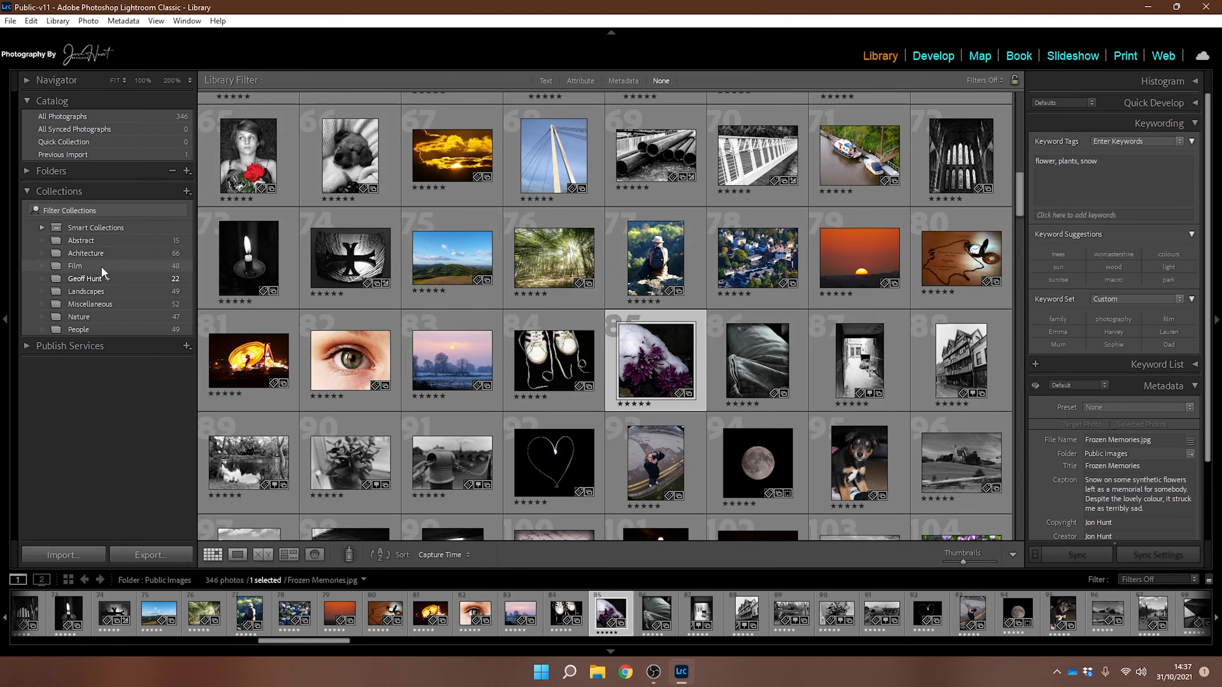
left_click(77, 266)
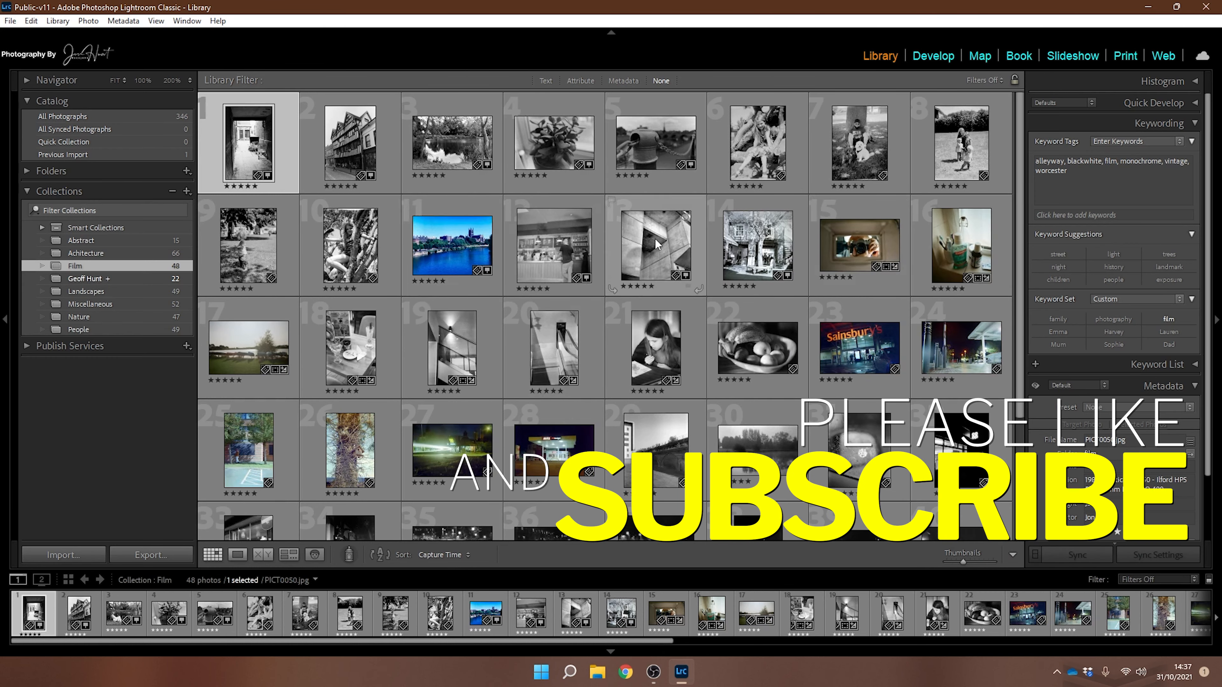
right_click(661, 208)
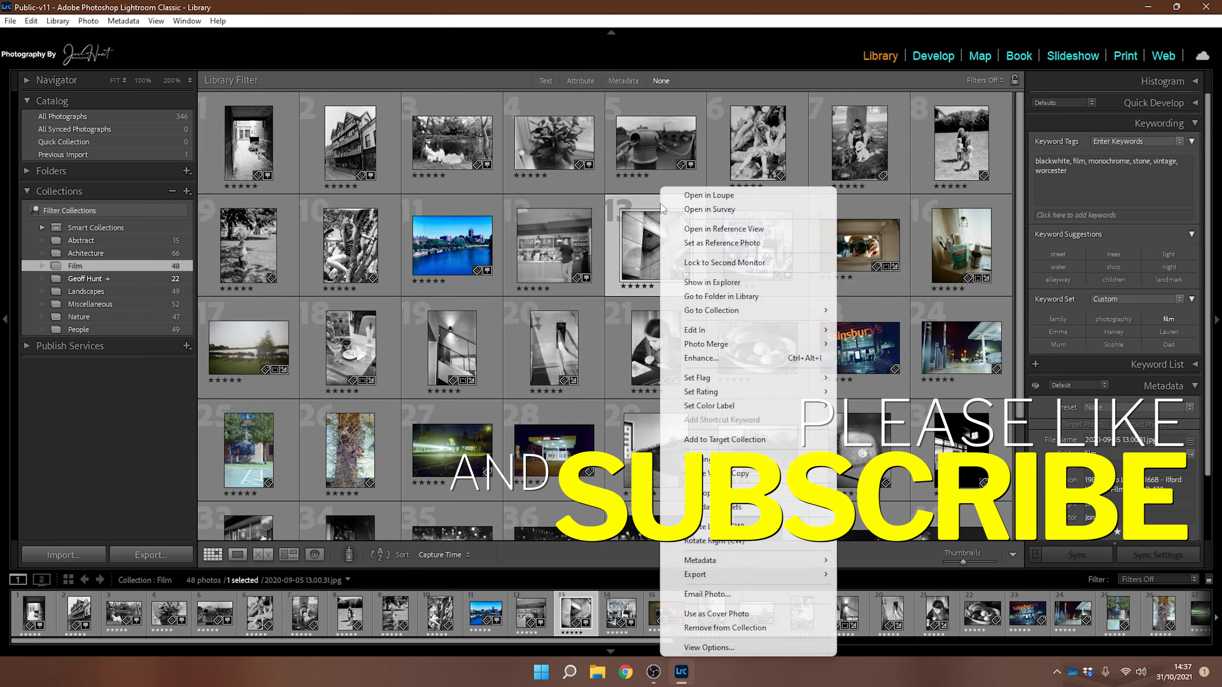
left_click(696, 282)
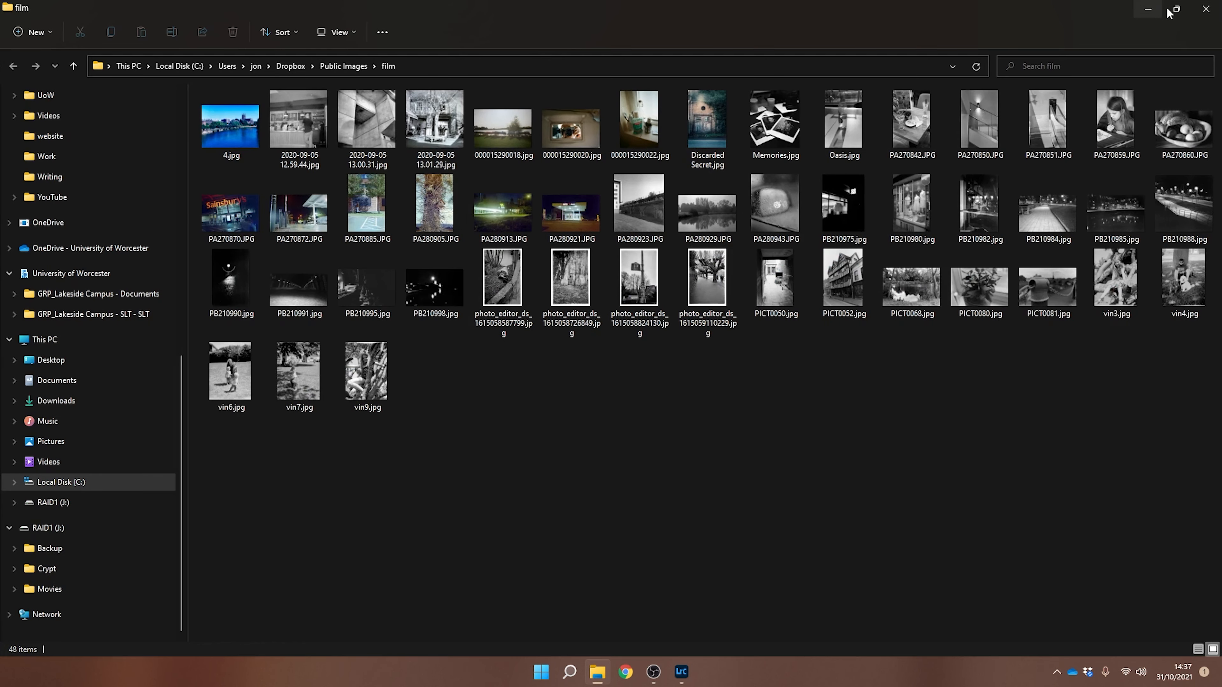
left_click(1202, 8)
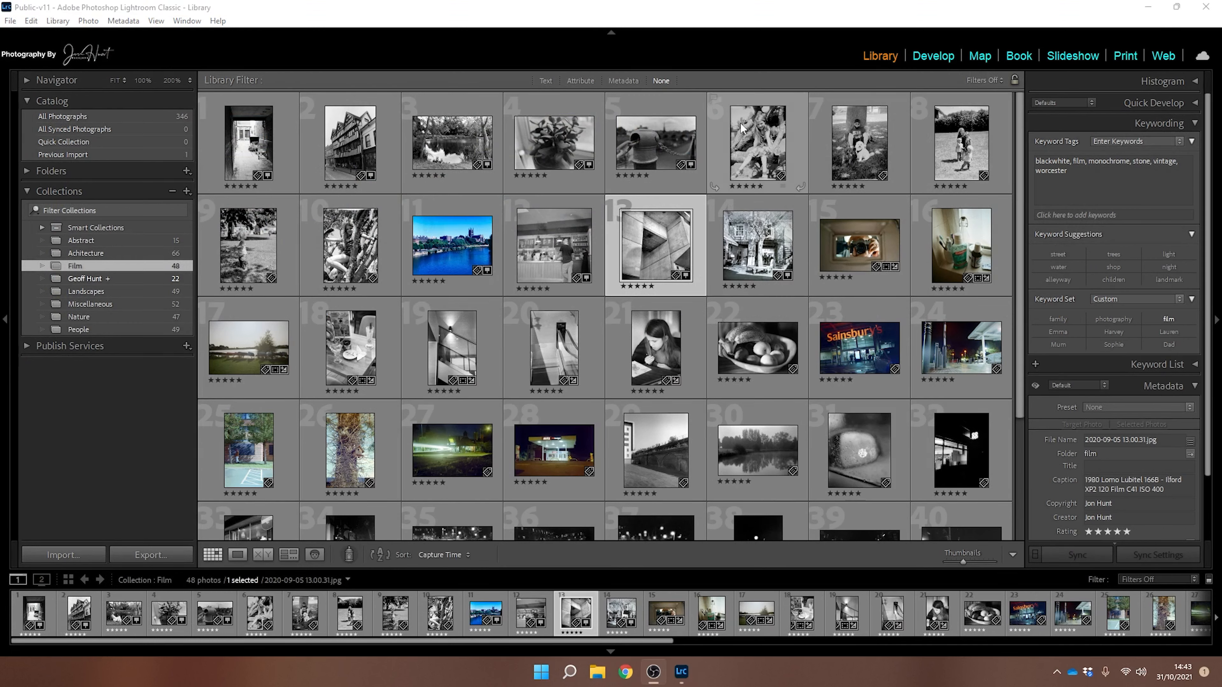
View the Library Filter's Text, Attribute and Metadata options for the Film collection
left_click(545, 80)
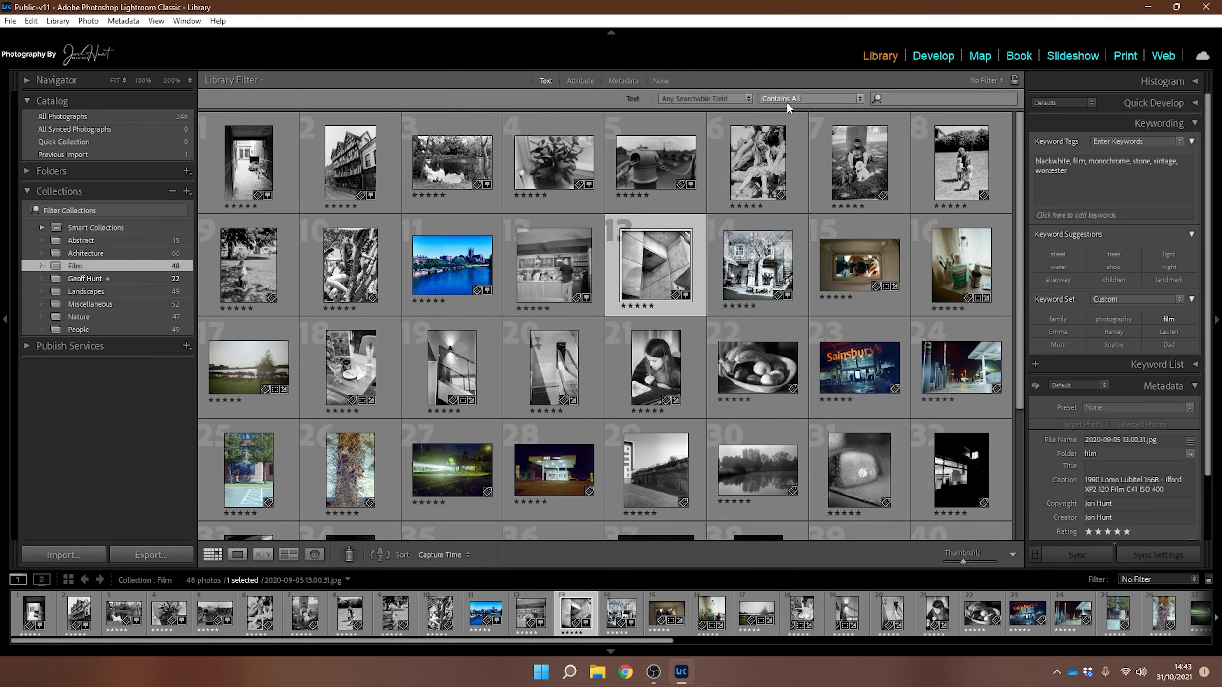
left_click(906, 101)
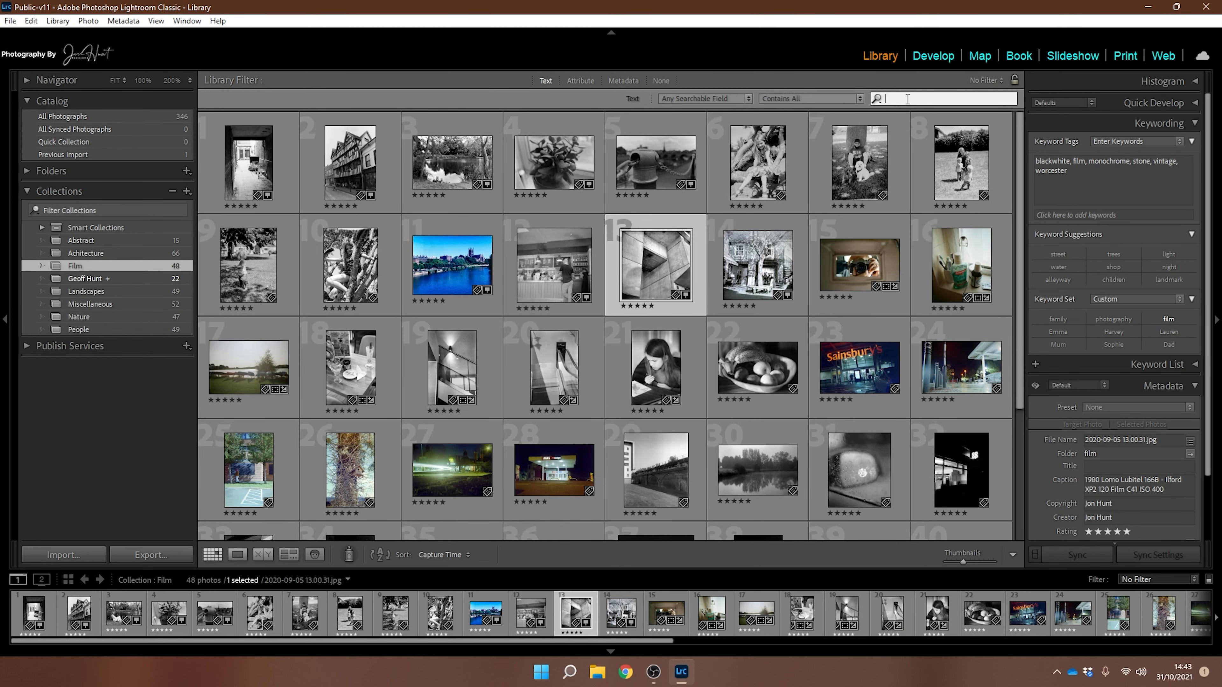
left_click(577, 79)
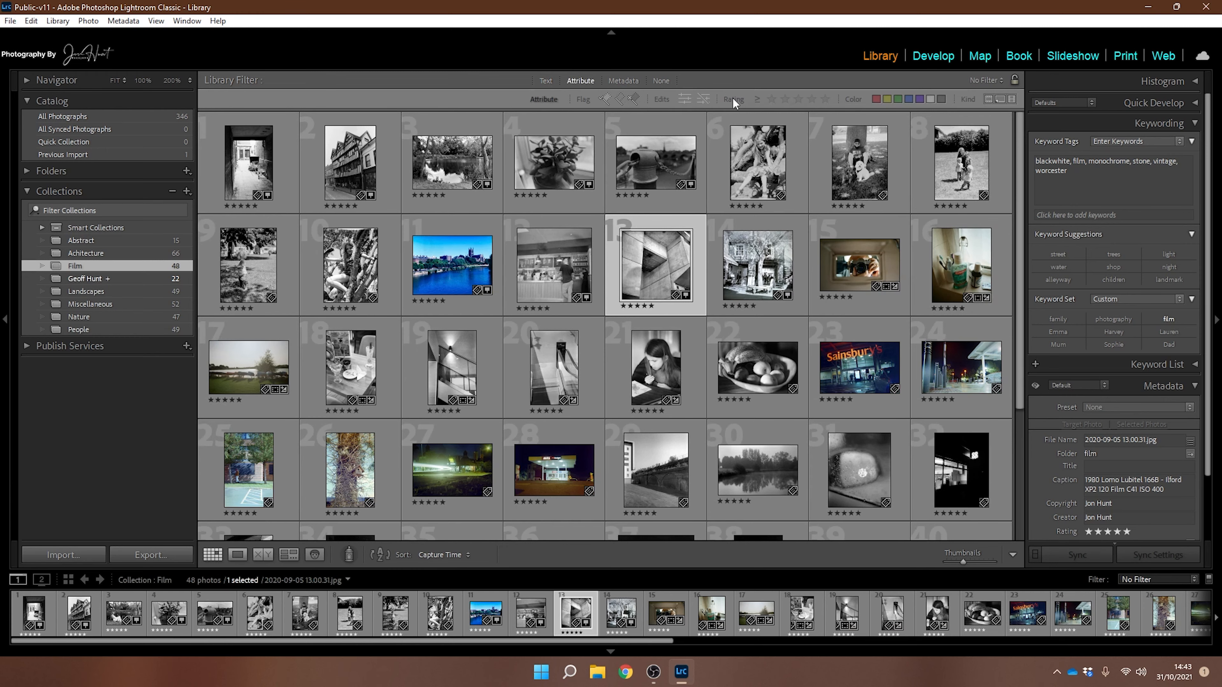
left_click(622, 81)
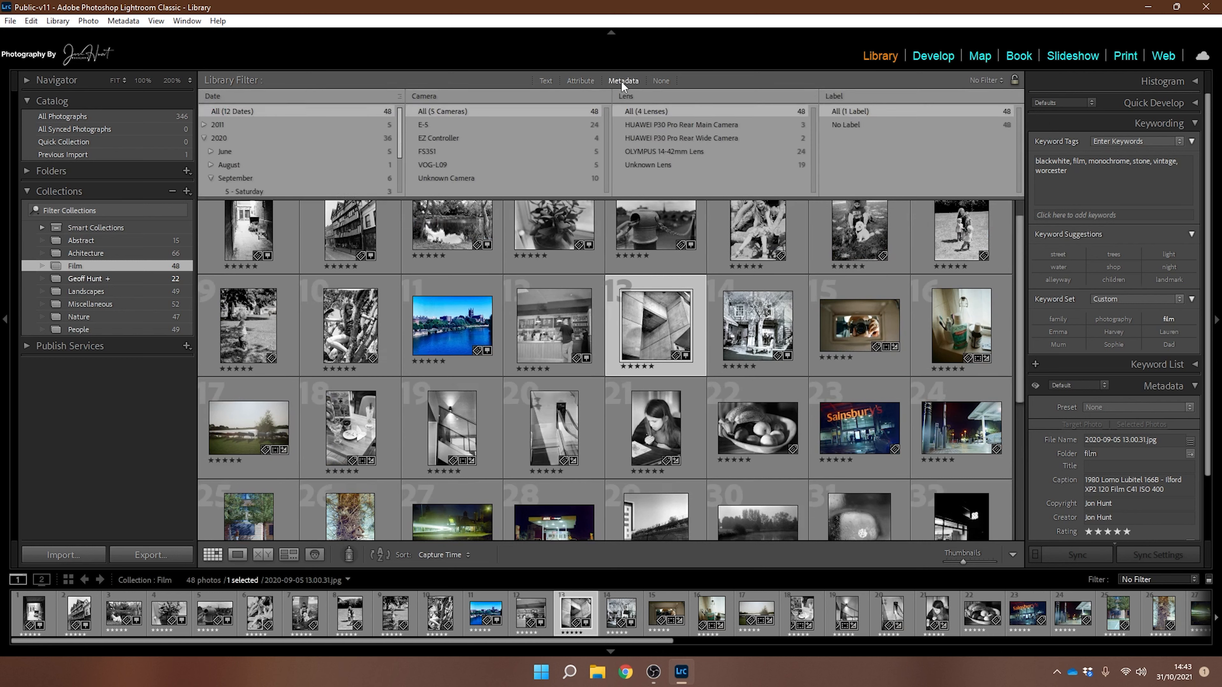